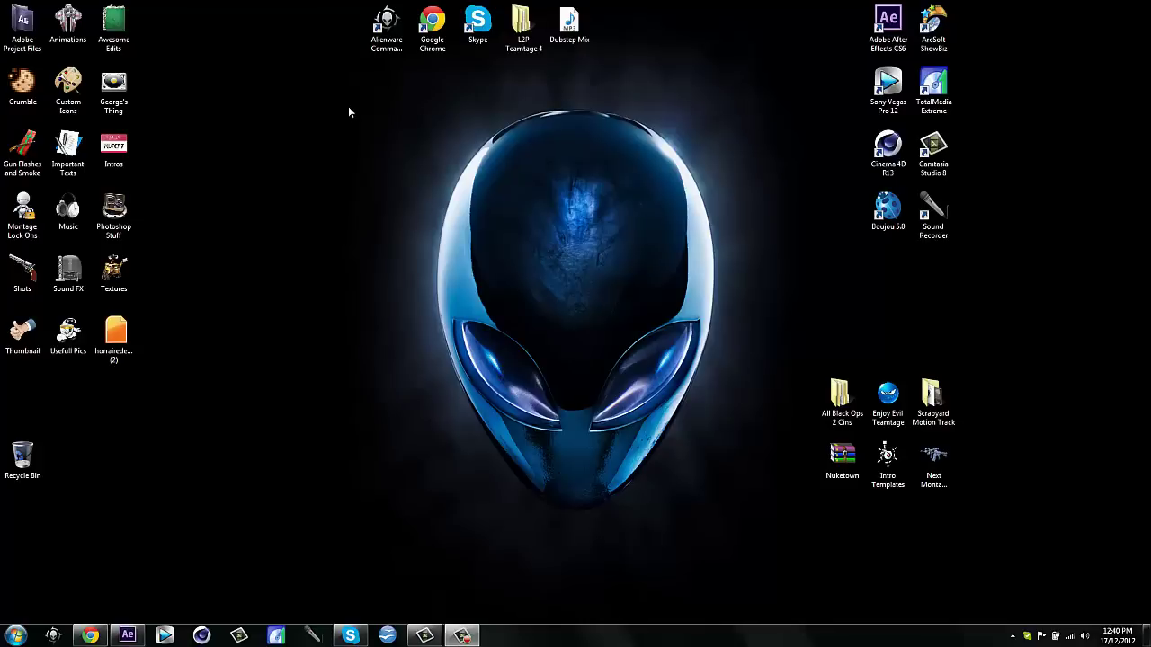
Step: Bring up the YouTube example video in Chrome, play it, and skip ahead through the effect shots
click(162, 576)
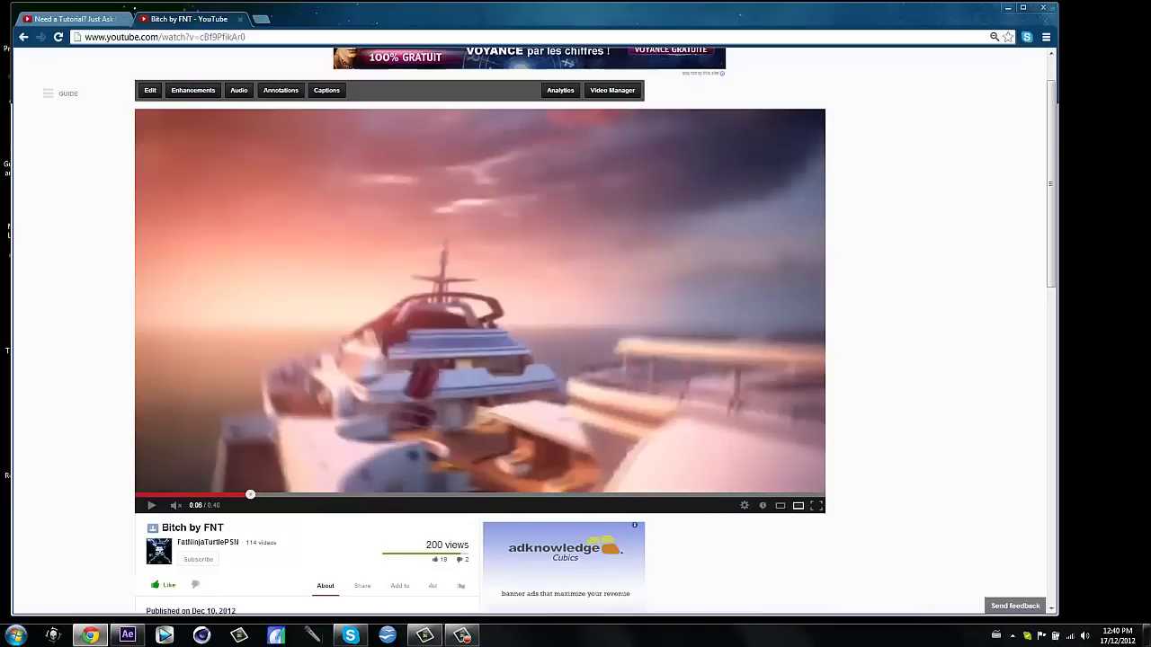
click(378, 270)
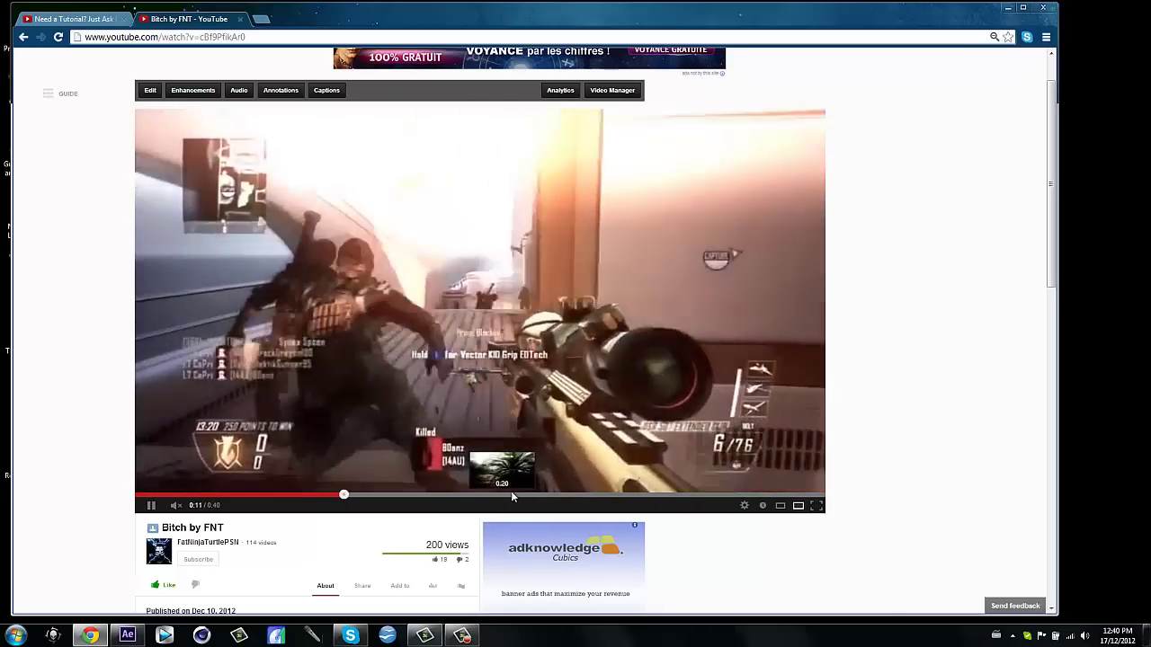
click(519, 494)
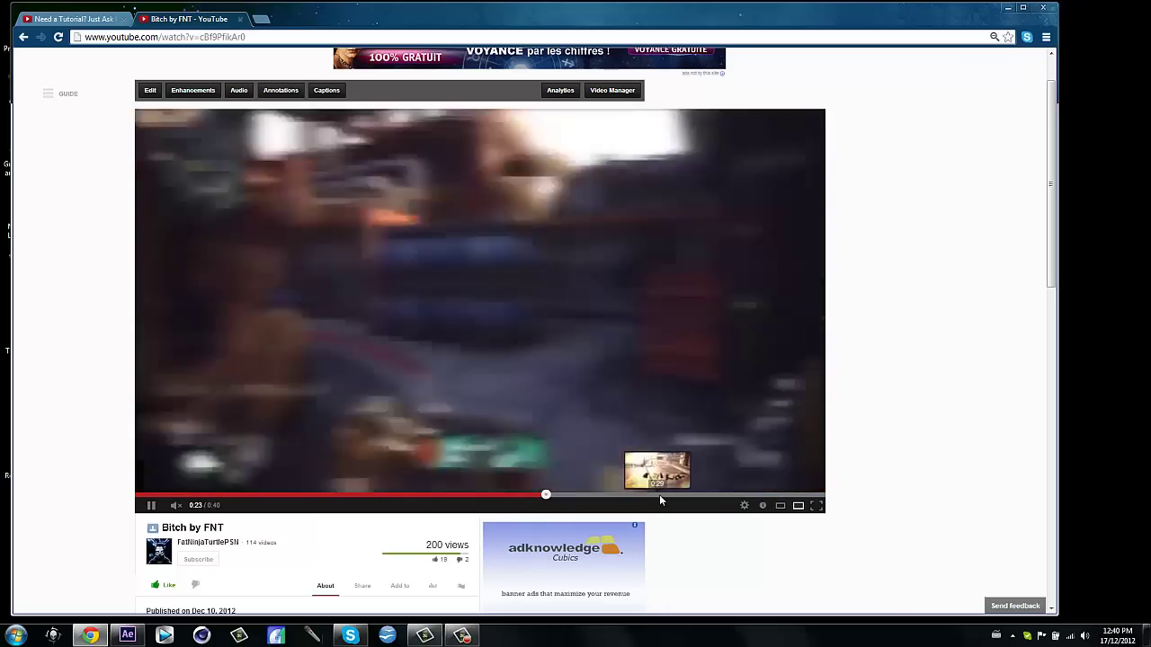
click(659, 496)
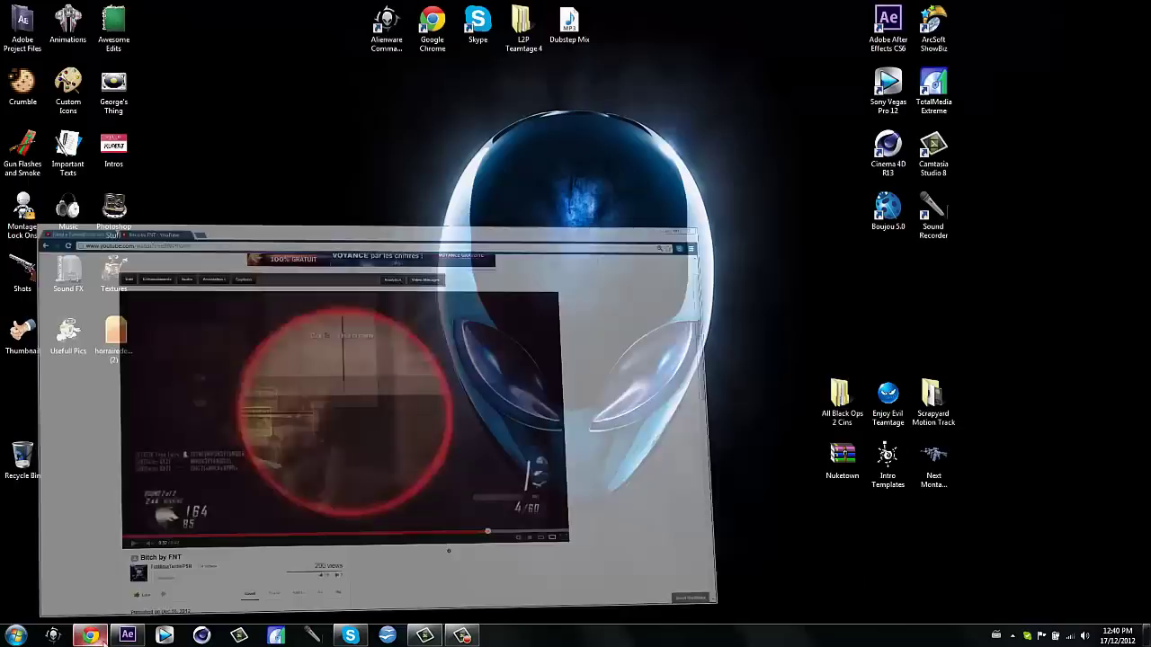
Step: Switch to After Effects, show the project's footage list, and return to the desktop
click(126, 635)
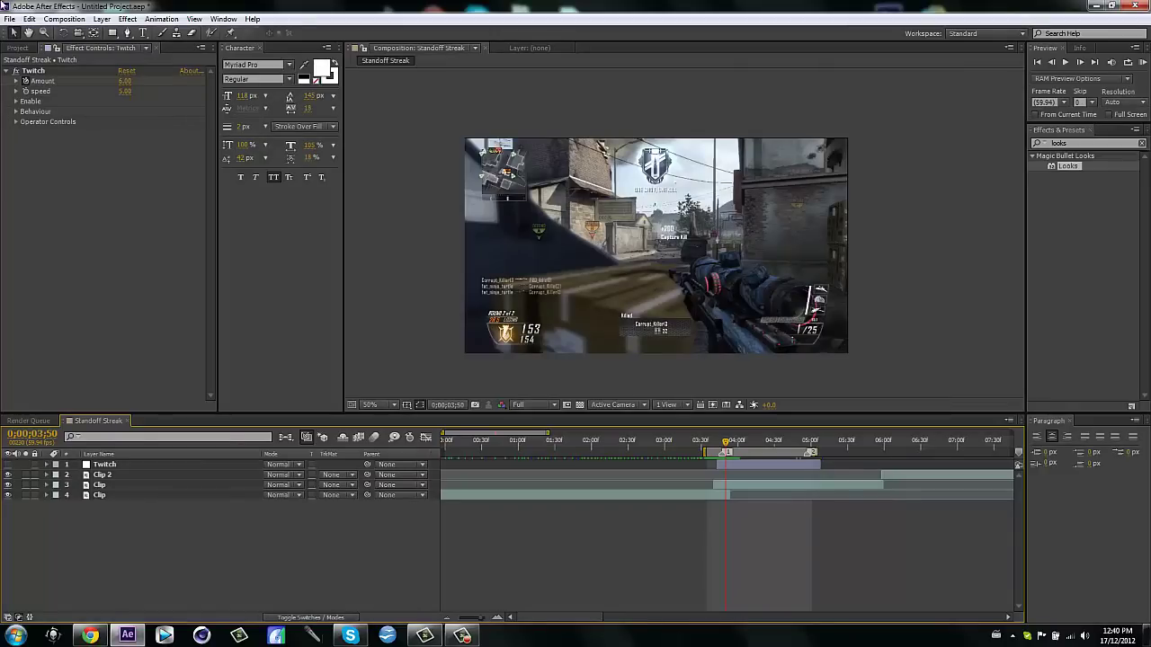
click(17, 47)
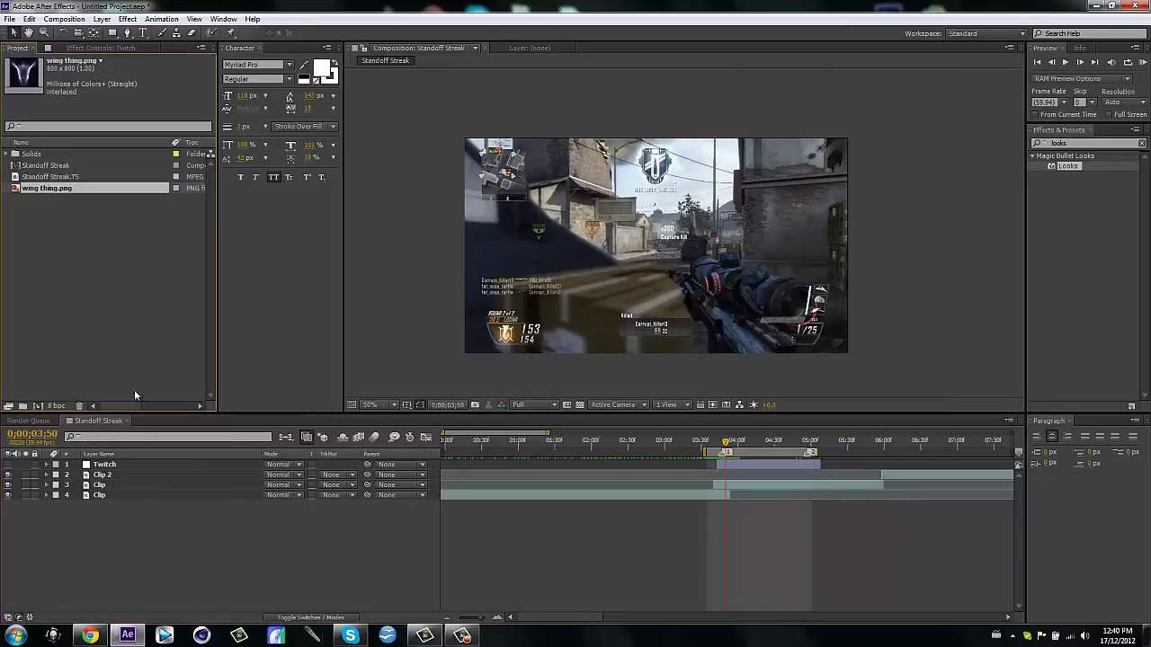
click(144, 636)
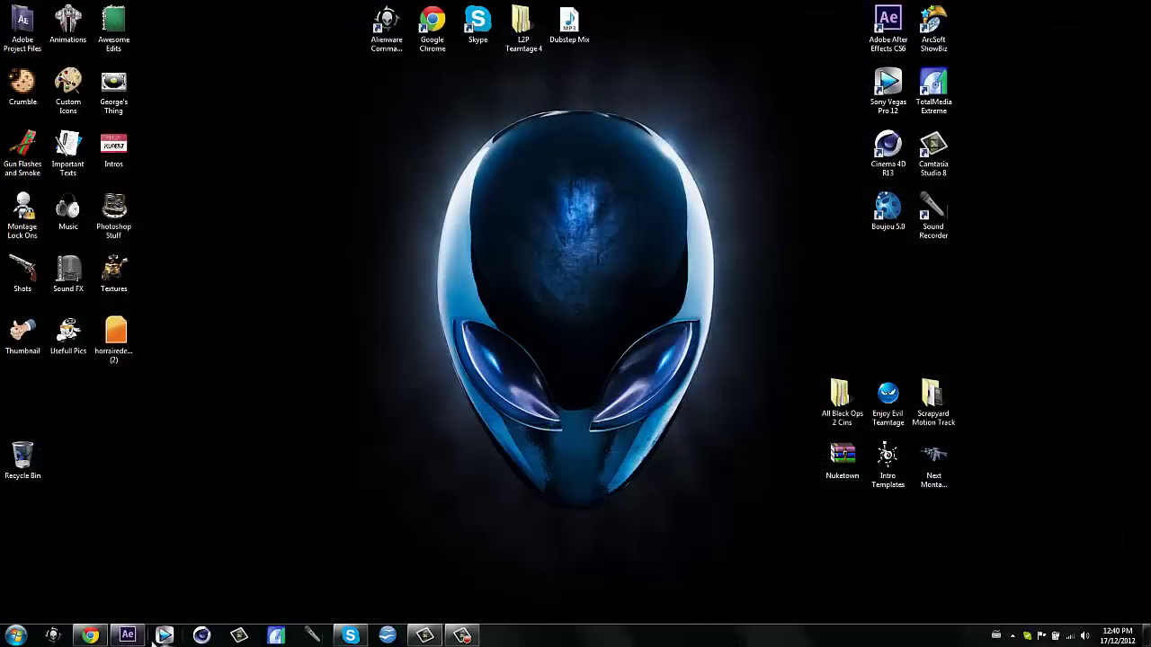
Step: Open the wing thing image from the Usefull Pics folder, examine it, and close both the image and the folder
double_click(68, 333)
double_click(420, 312)
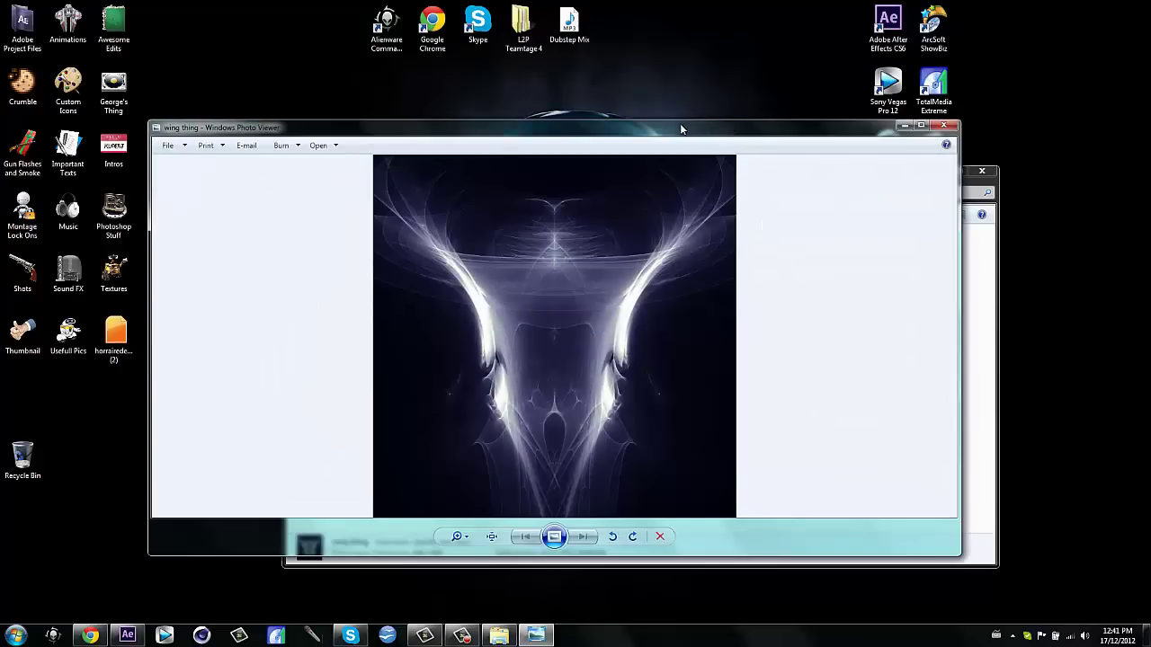
drag(627, 132, 634, 99)
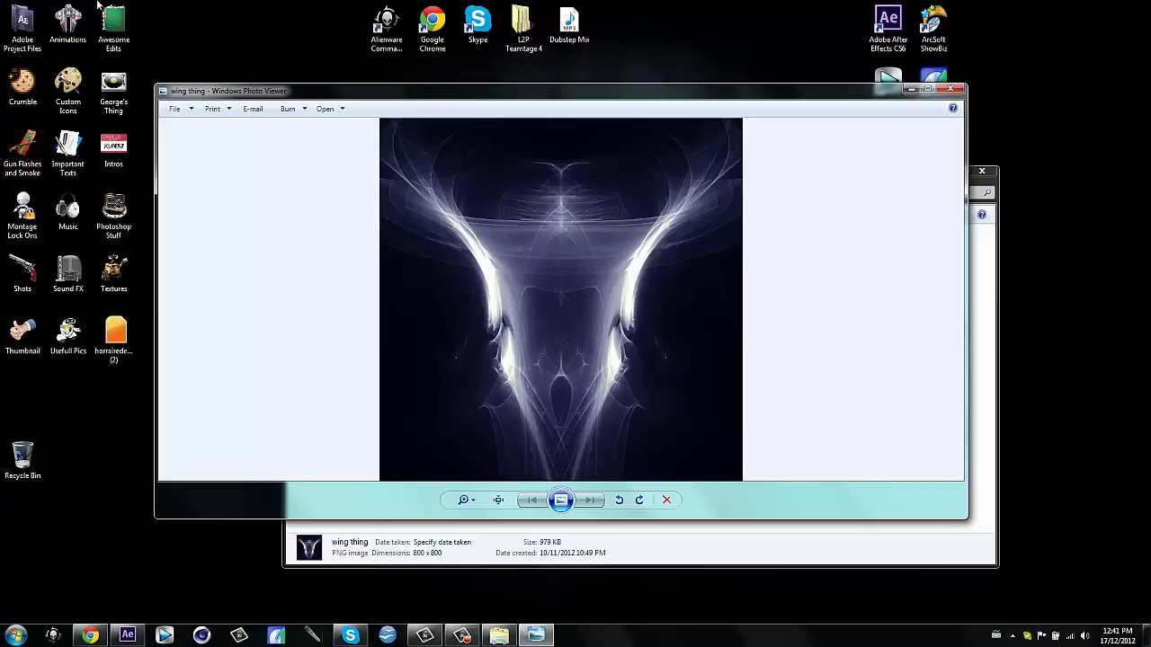
click(951, 91)
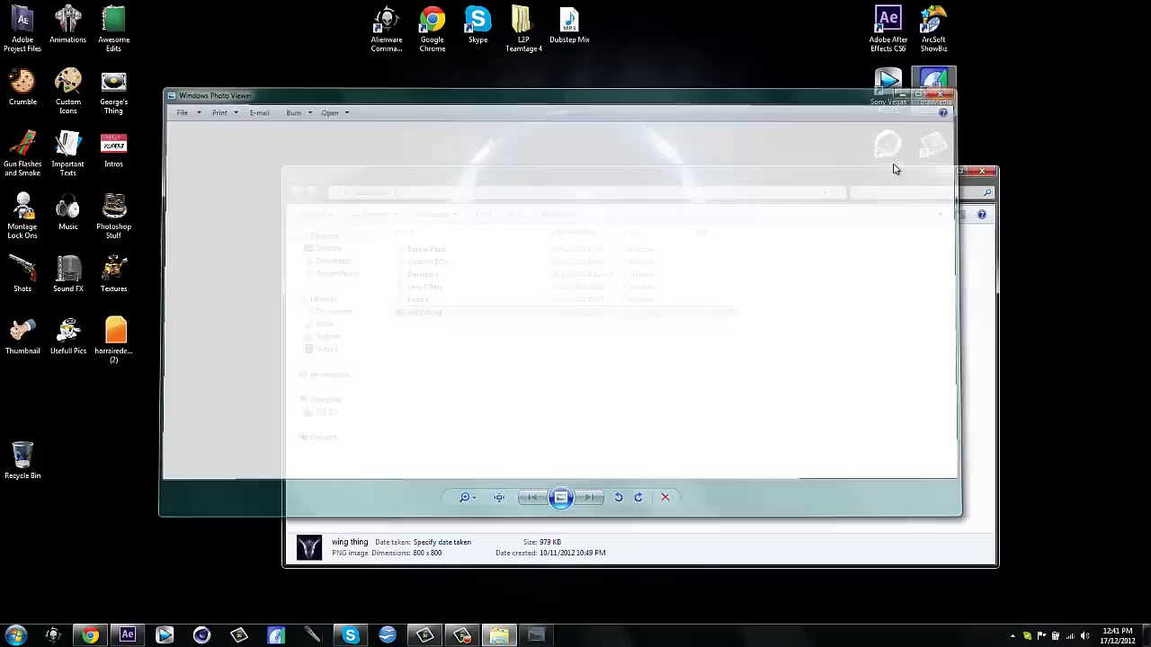
click(984, 173)
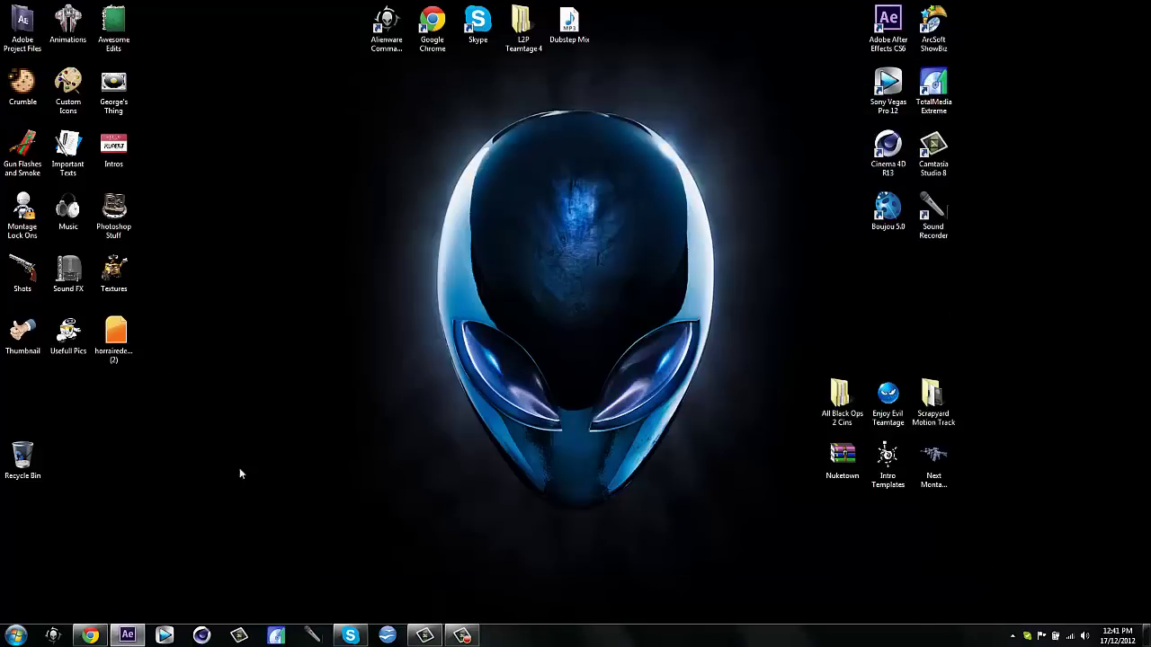
Step: Switch to After Effects and add wing thing.png to the Standoff Streak timeline below Clip 2, starting at 0;00;03;47
click(127, 635)
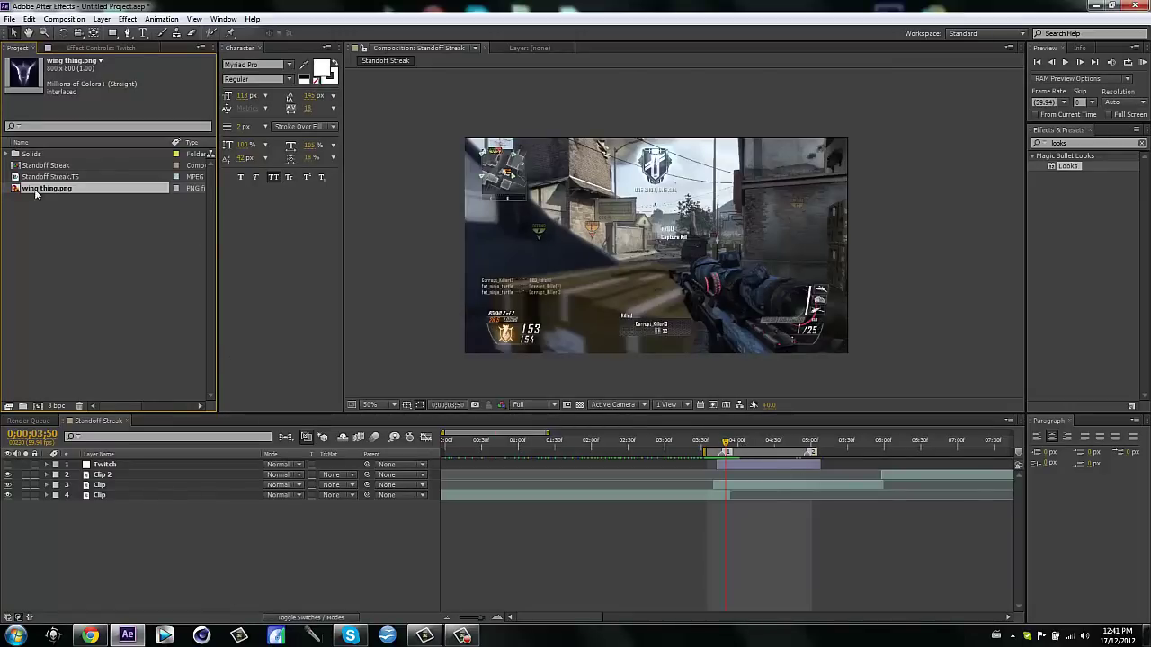
drag(40, 189, 729, 483)
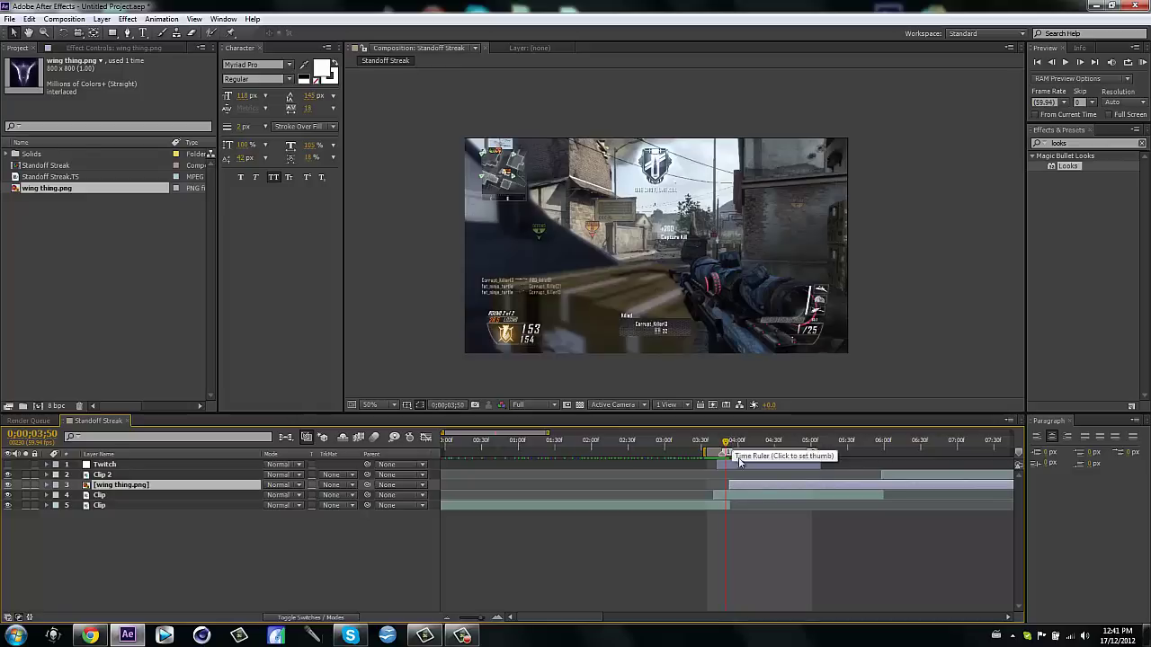
key(Page_Up)
key(Page_Up)
key(Page_Up)
drag(753, 485, 747, 485)
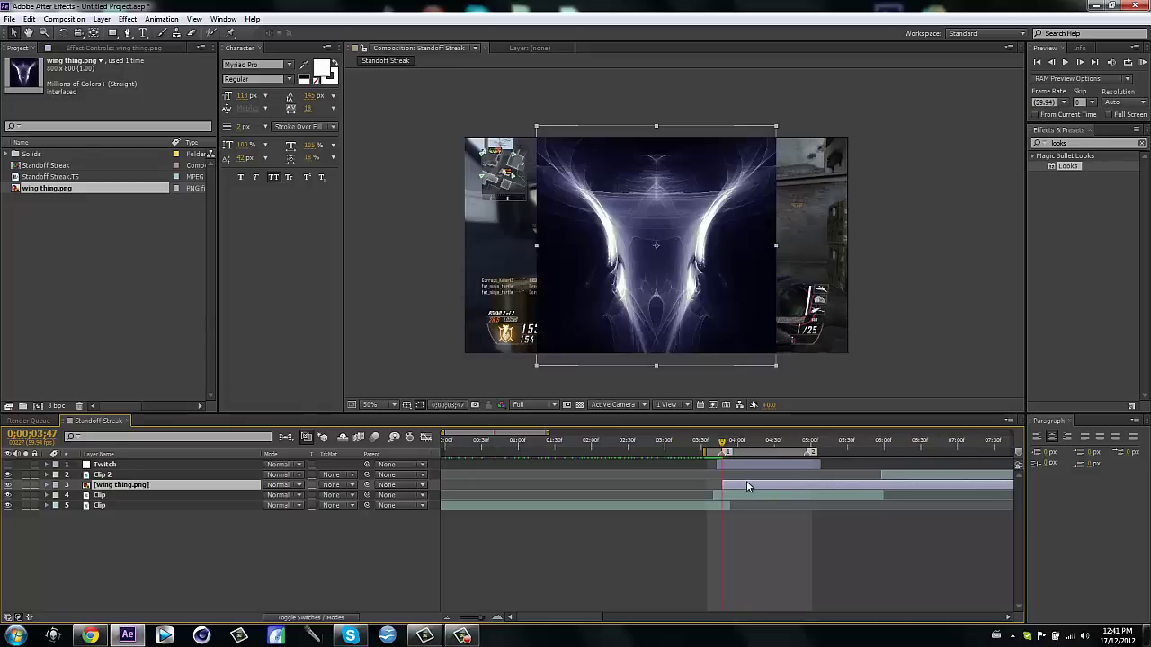
Step: Trim the end of the wing thing.png layer to 0;00;04;57 and return to 0;00;03;47
key(space)
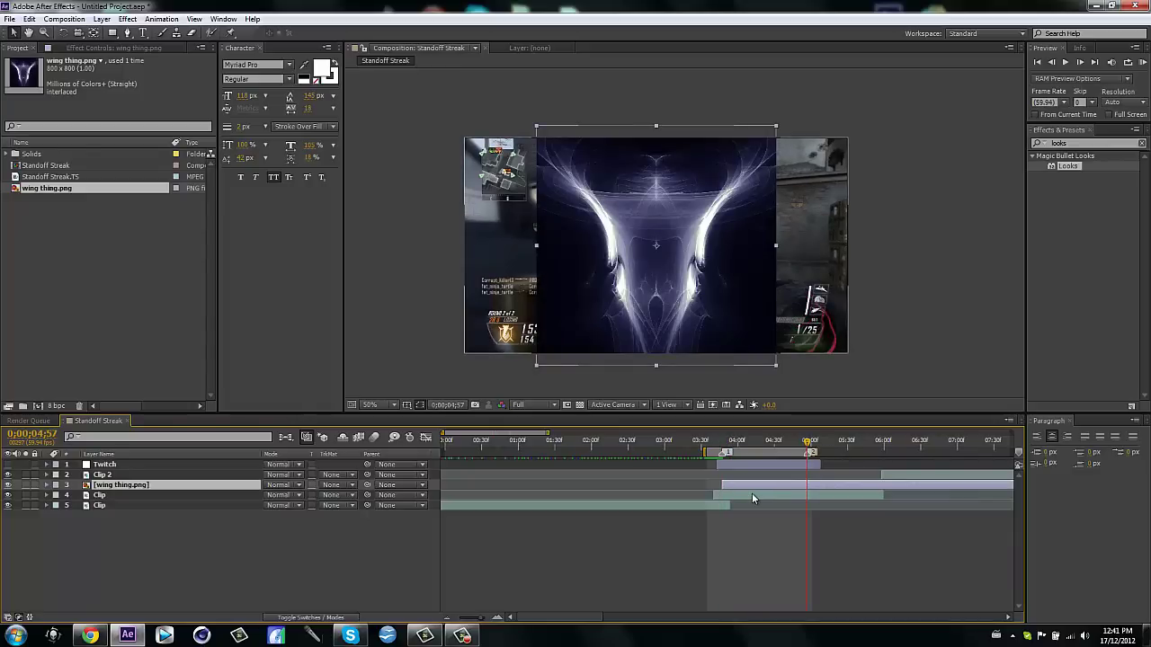
key(alt+])
key(1)
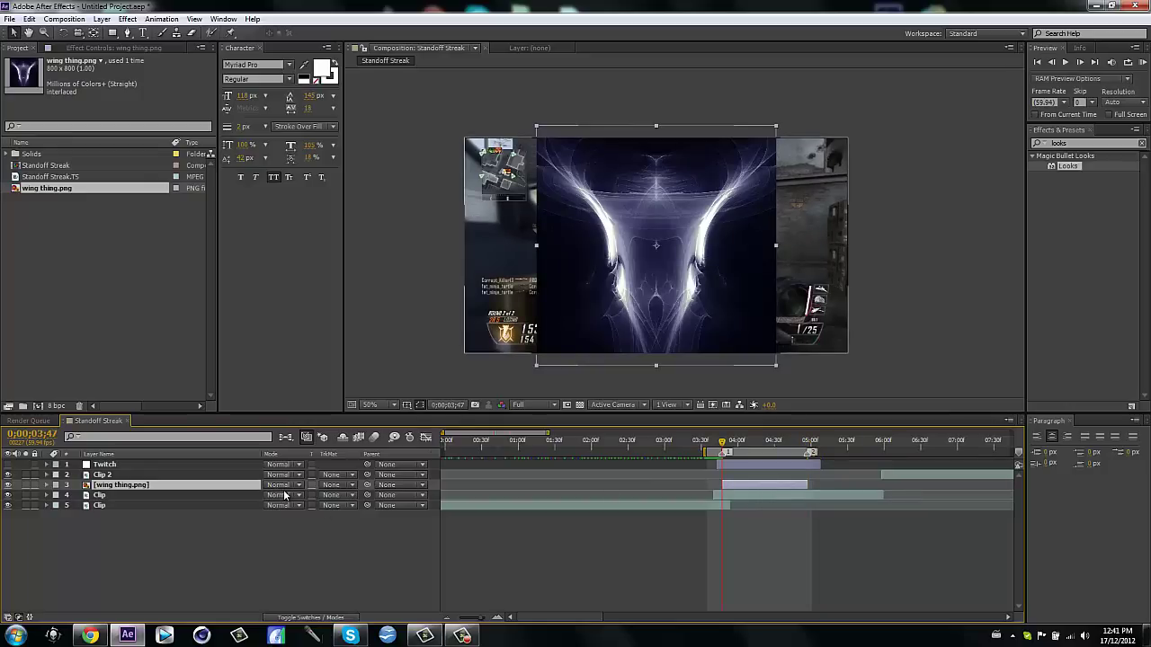
Step: Set the blending mode of the wing thing.png layer to Add
key(F4)
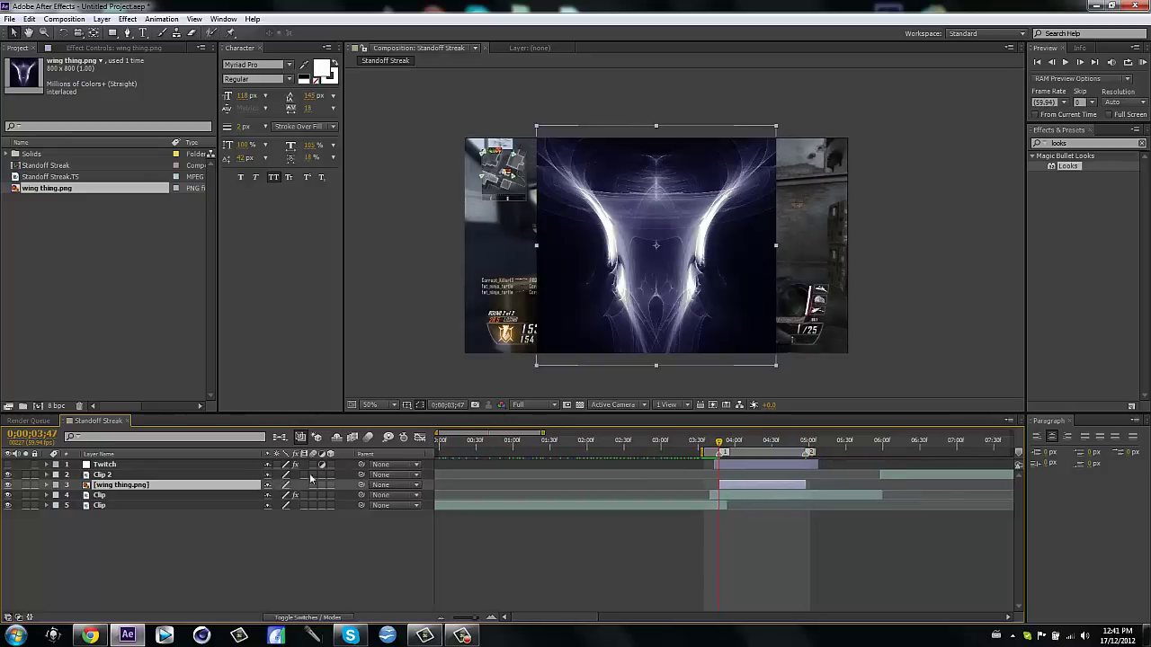
key(F4)
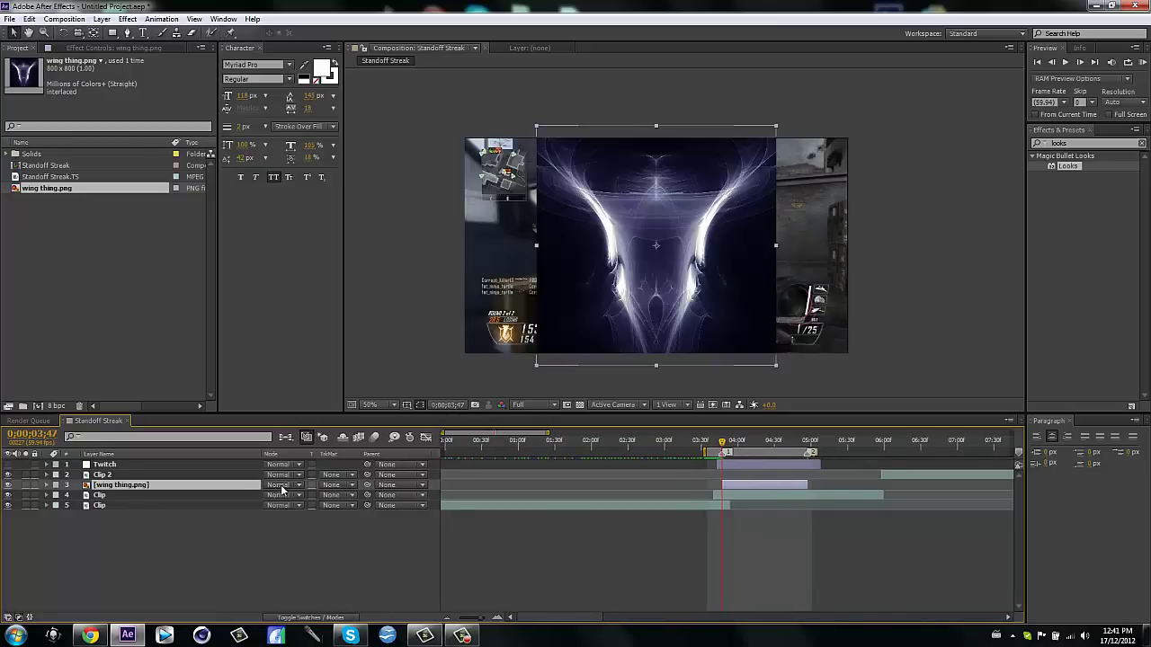
click(281, 490)
click(351, 220)
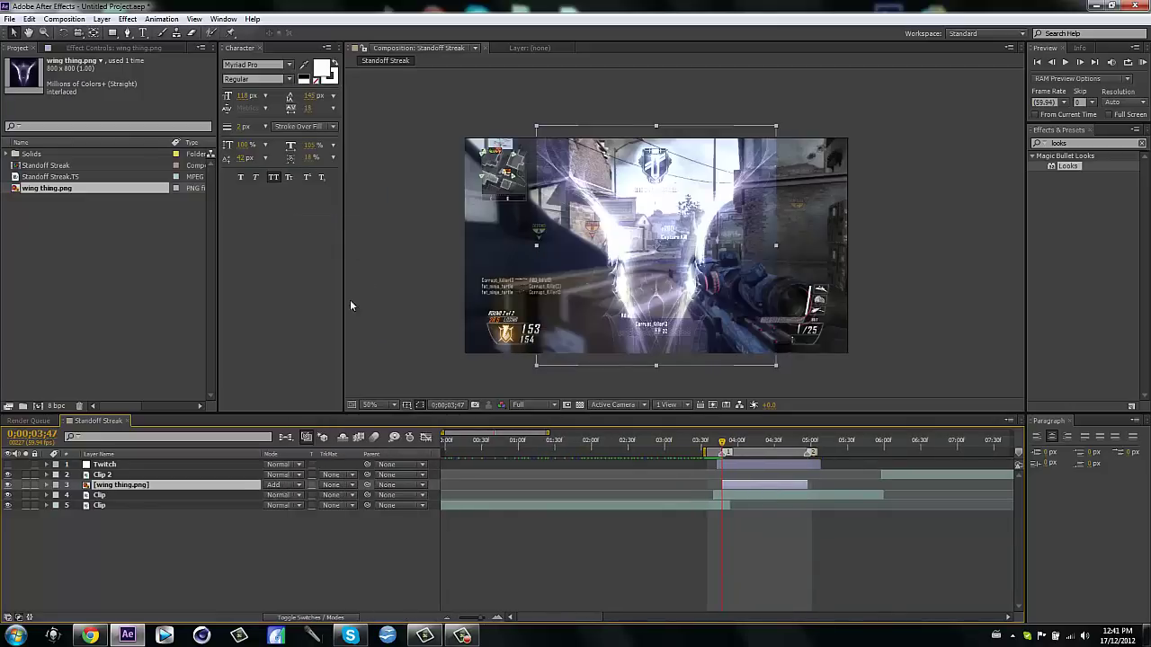
Step: Rotate the wing thing.png layer to 140° and scale it to 70% horizontally and 90% vertically
key(r)
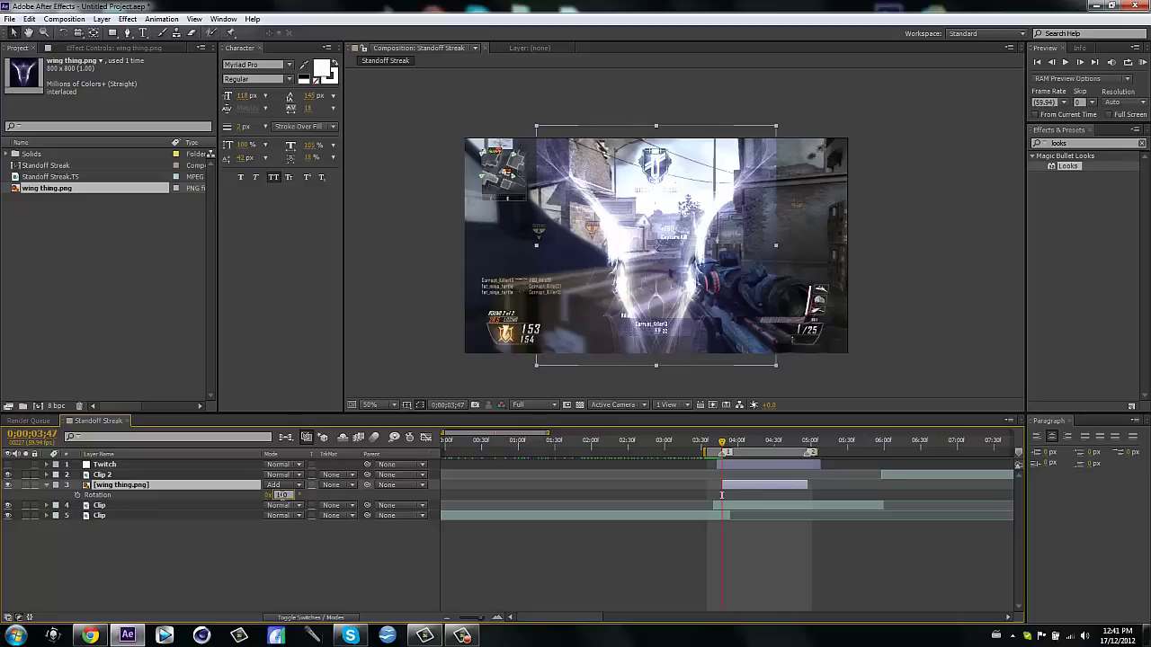
drag(282, 494, 282, 500)
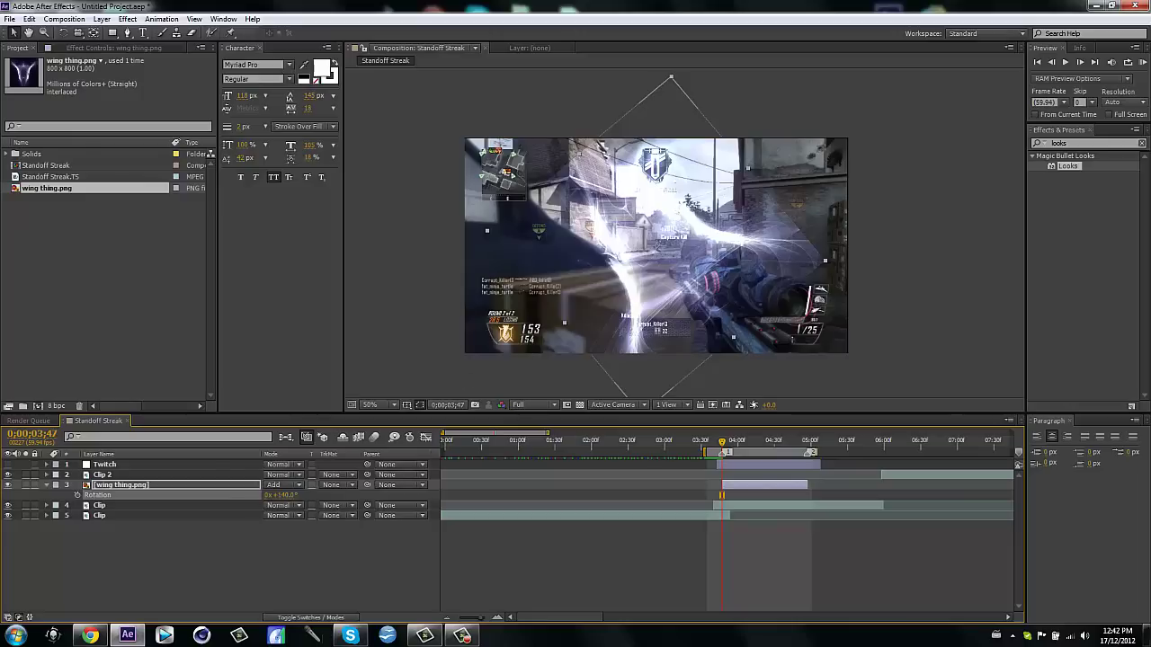
key(s)
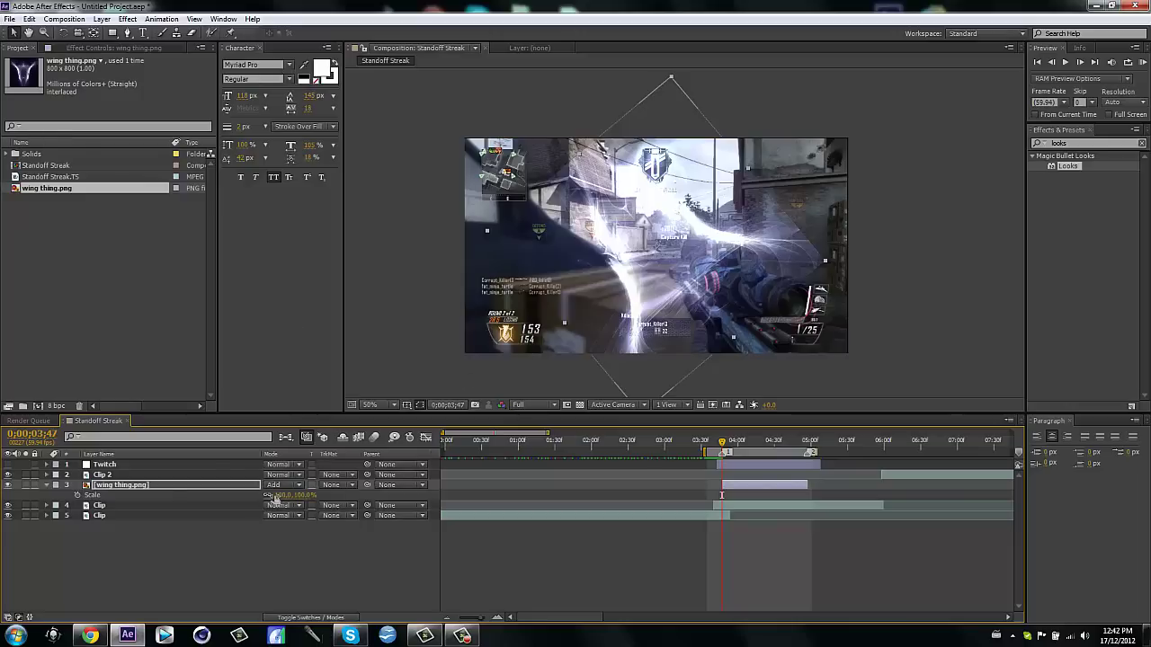
click(284, 495)
text(90)
key(Return)
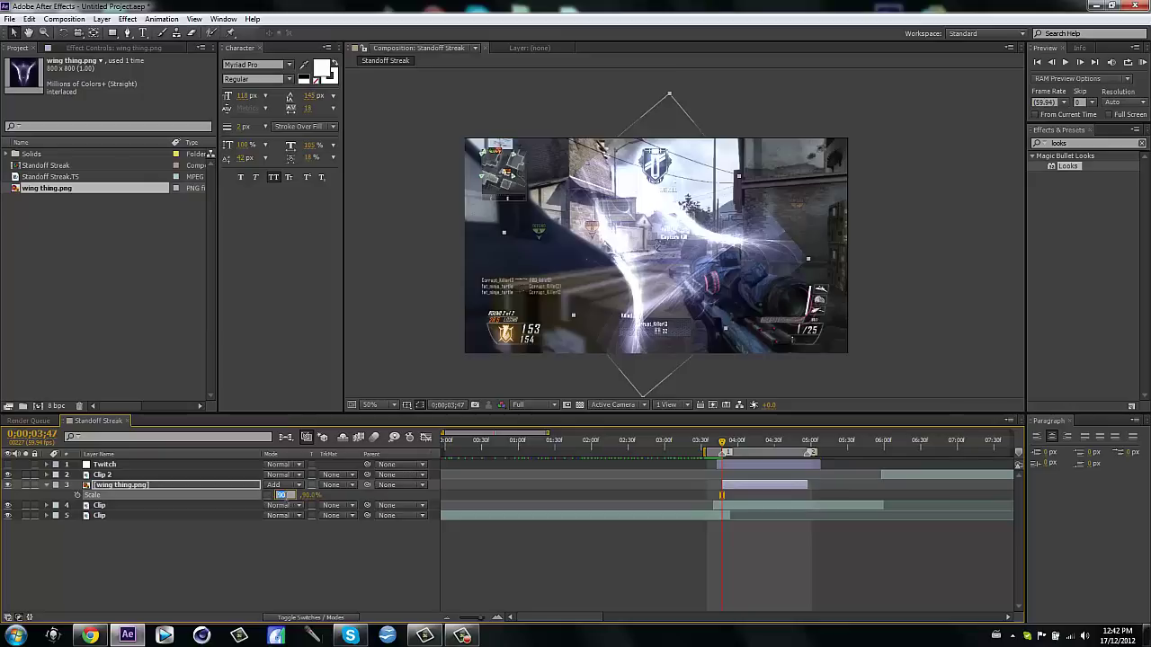
key(Return)
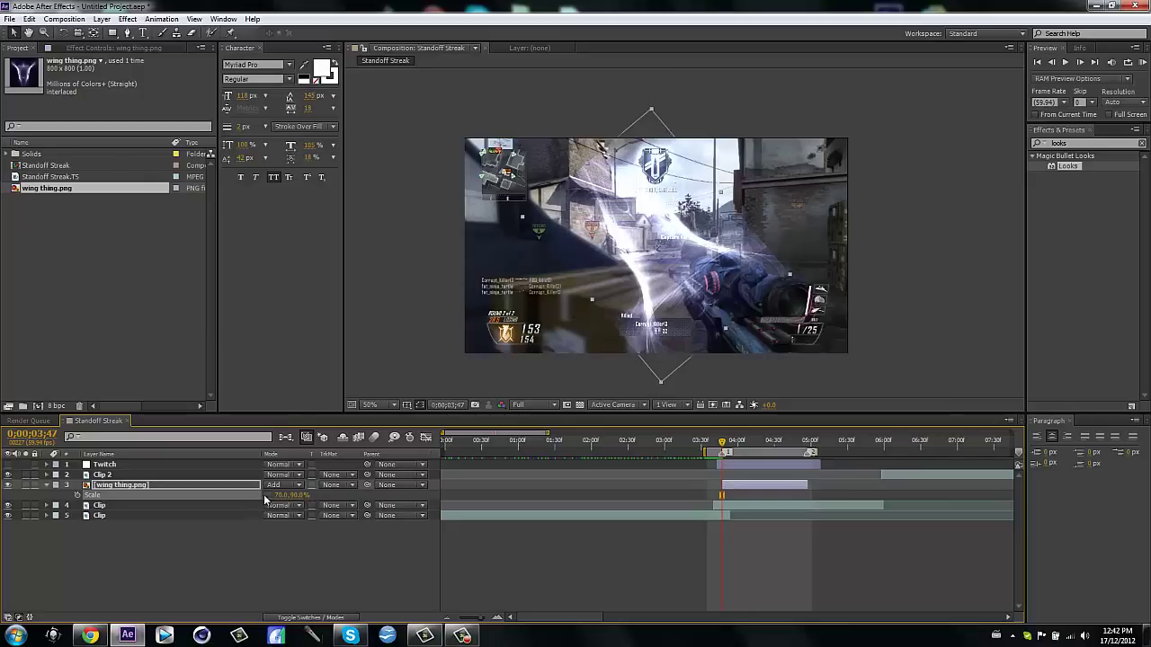
key(s)
click(315, 542)
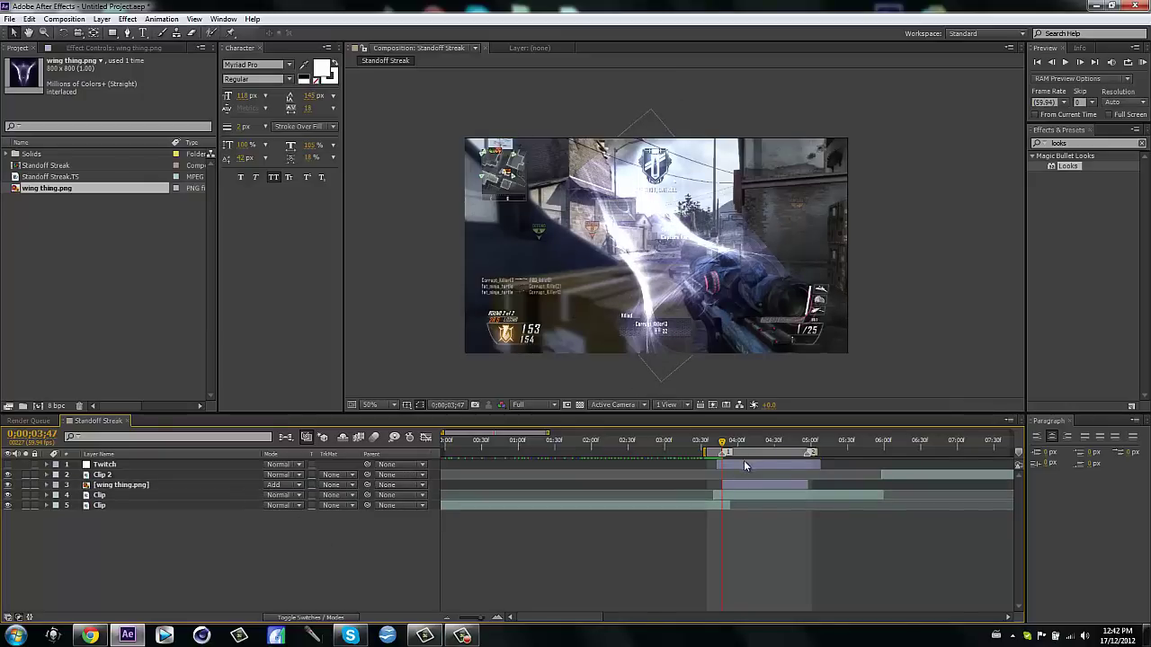
Step: Position the wing thing.png layer so its bright streaks follow both edges of the rifle
click(748, 483)
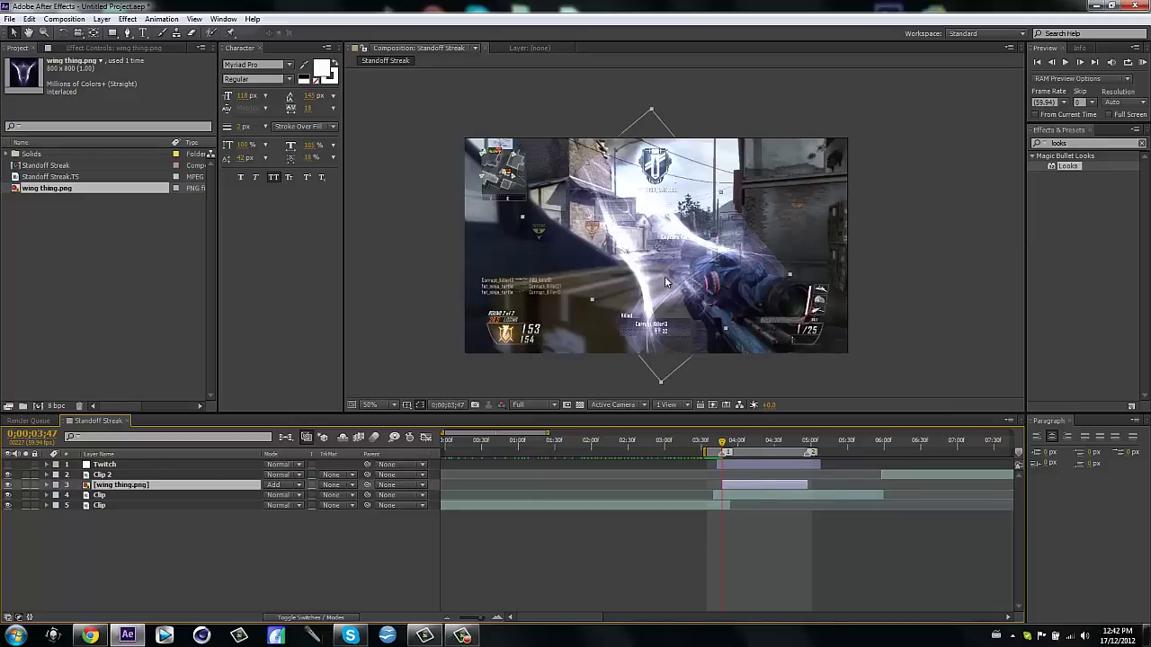
drag(664, 281, 751, 373)
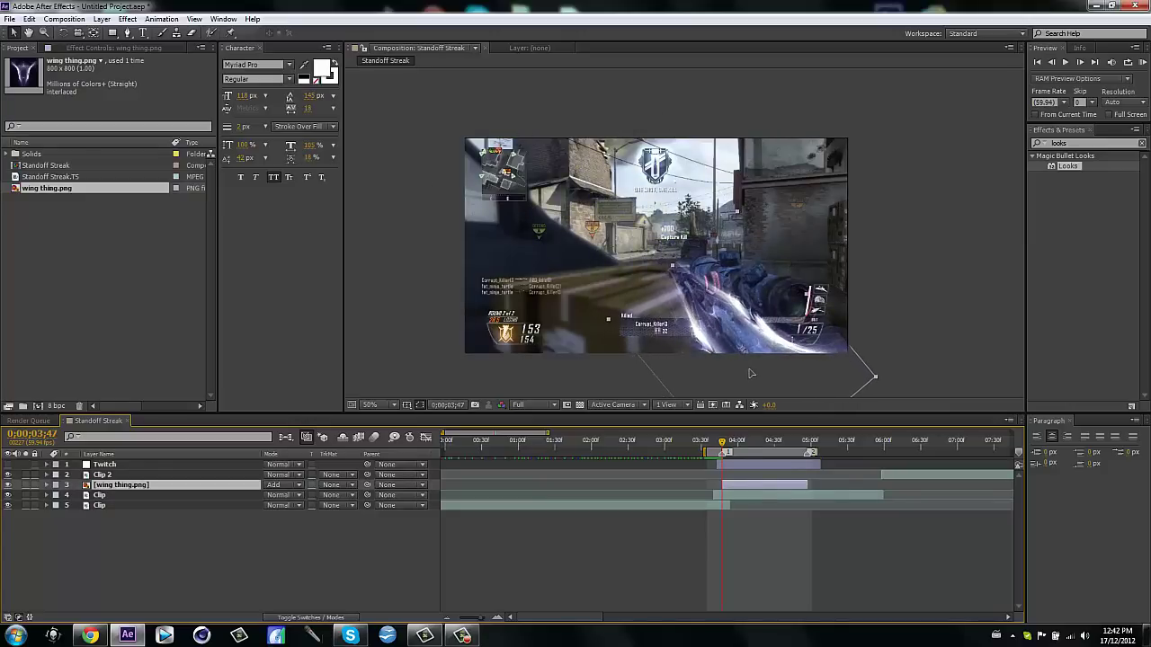
key(g)
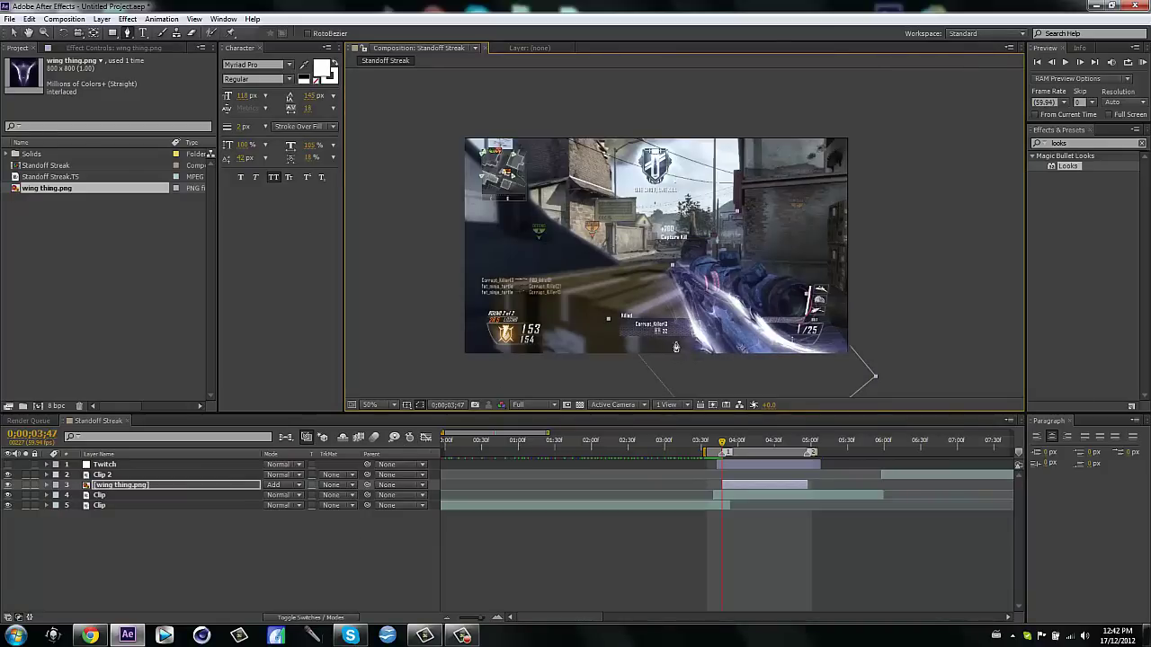
key(h)
drag(763, 368, 629, 267)
scroll(629, 267, up, 1)
drag(612, 200, 789, 269)
key(v)
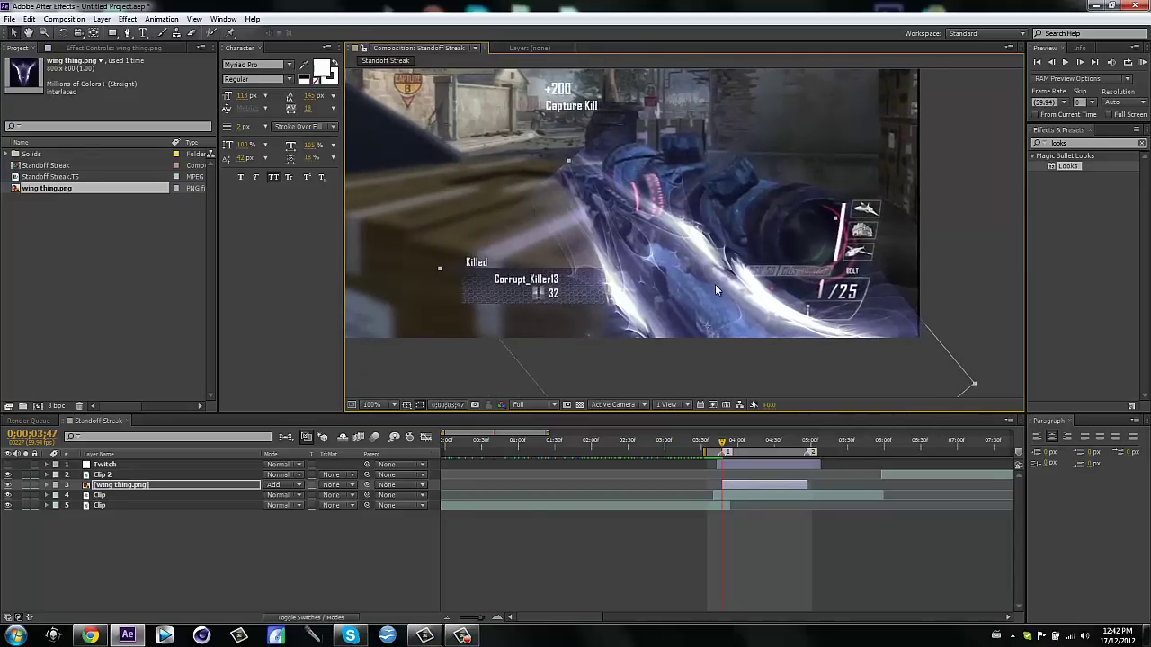
drag(716, 288, 709, 296)
Step: Draw a closed Pen mask on the wing thing.png layer around the rifle body, extending slightly below the frame's lower edge
key(g)
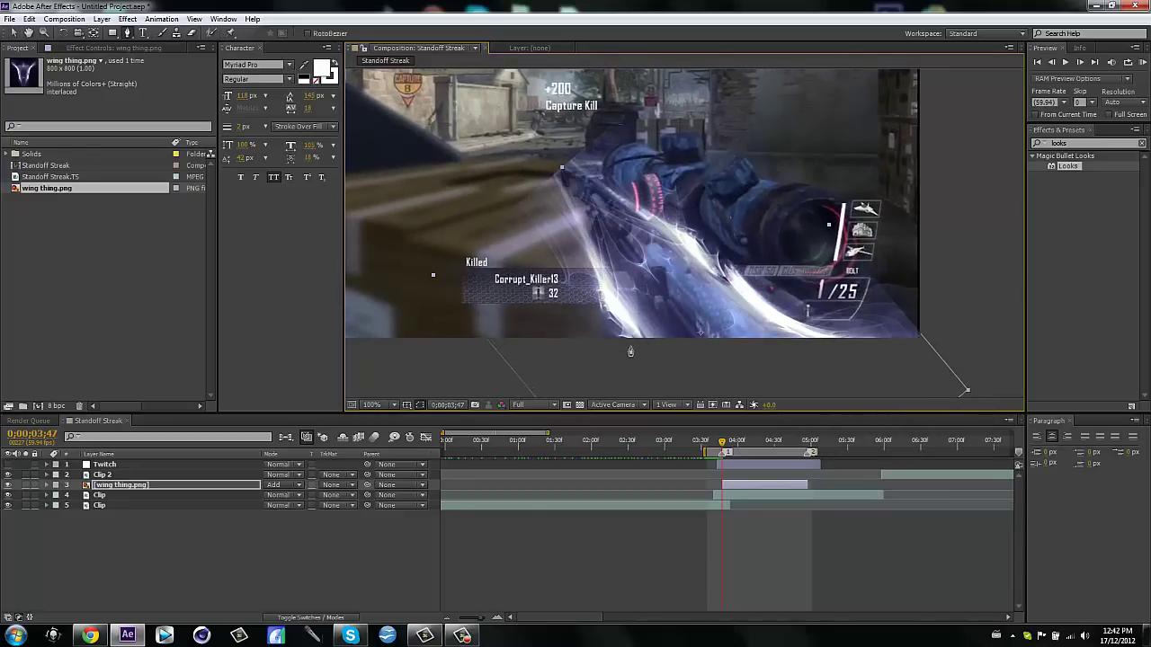
click(627, 343)
click(608, 316)
click(590, 253)
click(582, 207)
click(575, 180)
click(606, 184)
click(638, 196)
click(668, 215)
click(703, 236)
click(735, 268)
click(773, 295)
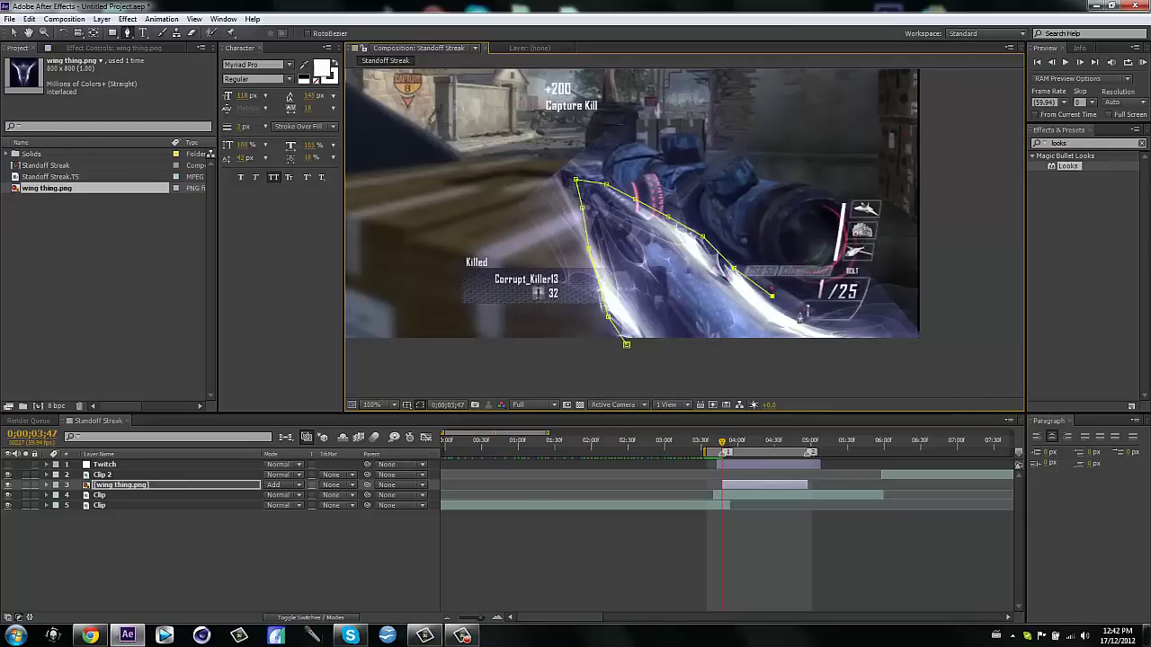
click(821, 318)
click(875, 331)
click(893, 354)
click(671, 346)
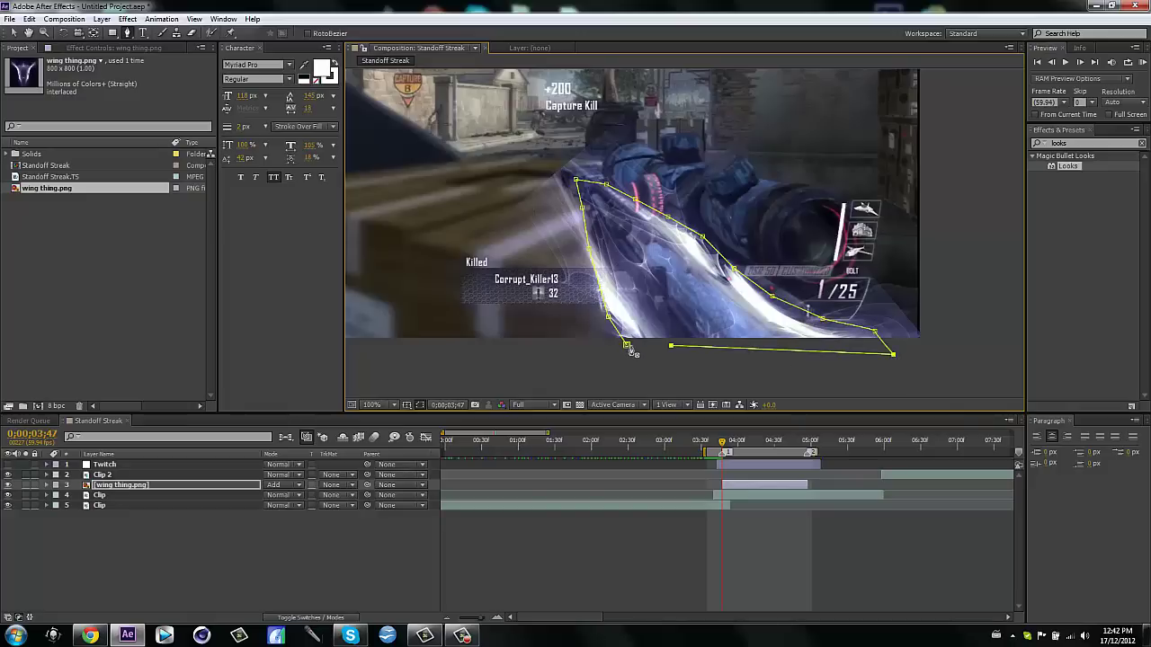
drag(671, 346, 664, 364)
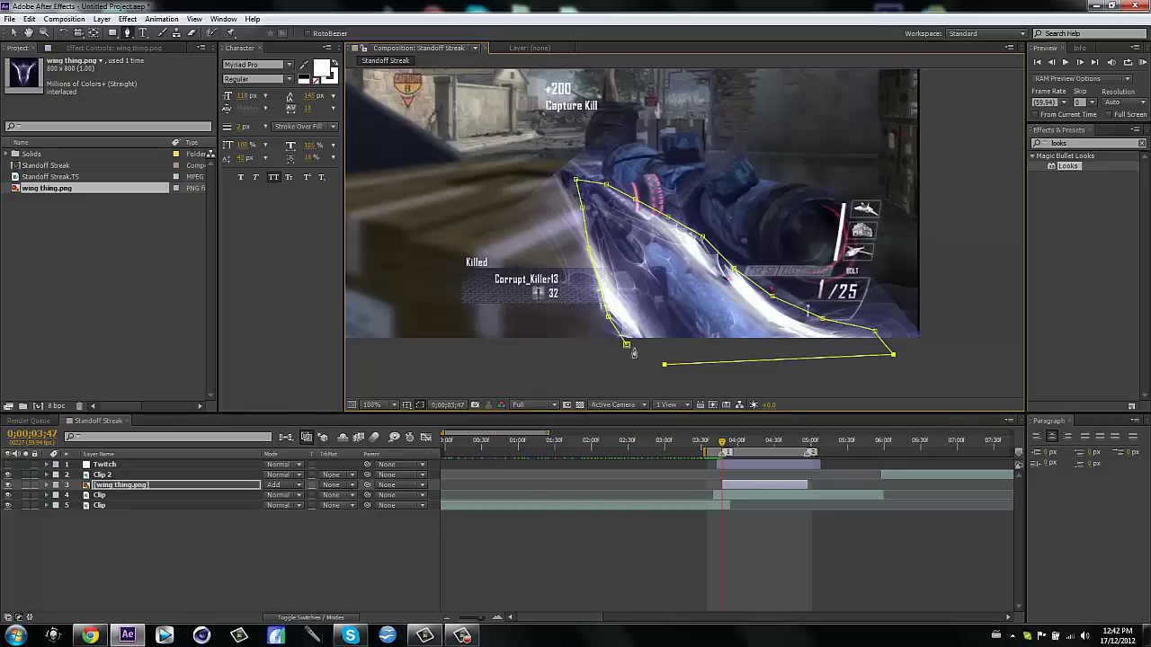
click(627, 346)
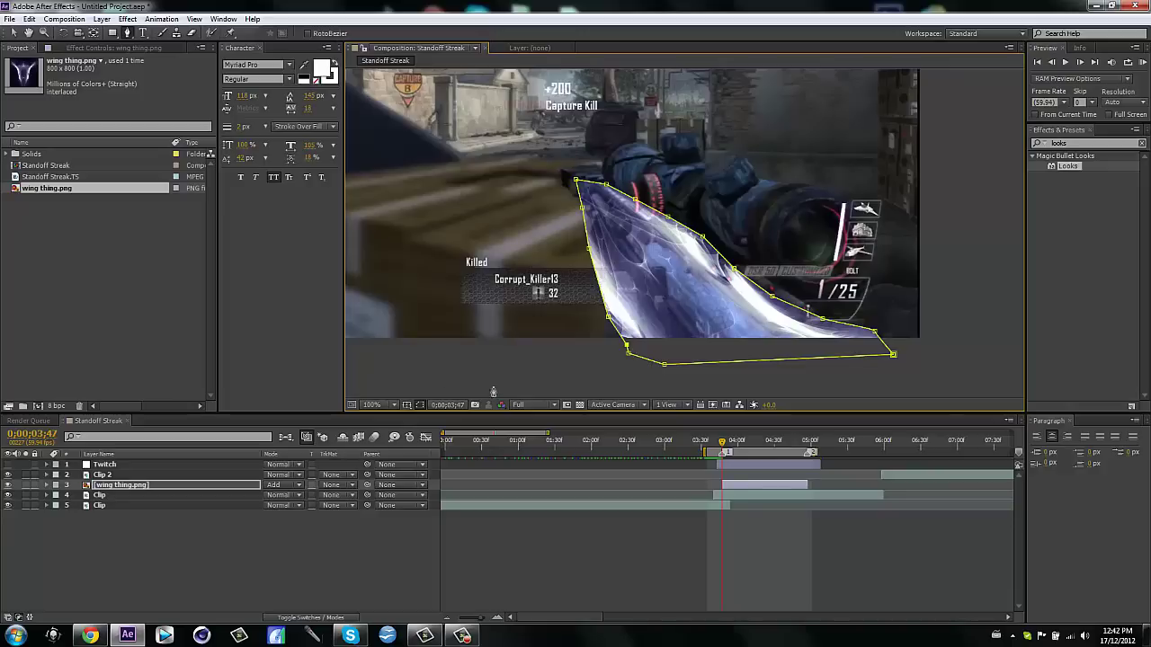
Step: Feather the edges of Mask 1 on the wing thing.png layer and check the softened glow without the mask outline
key(f)
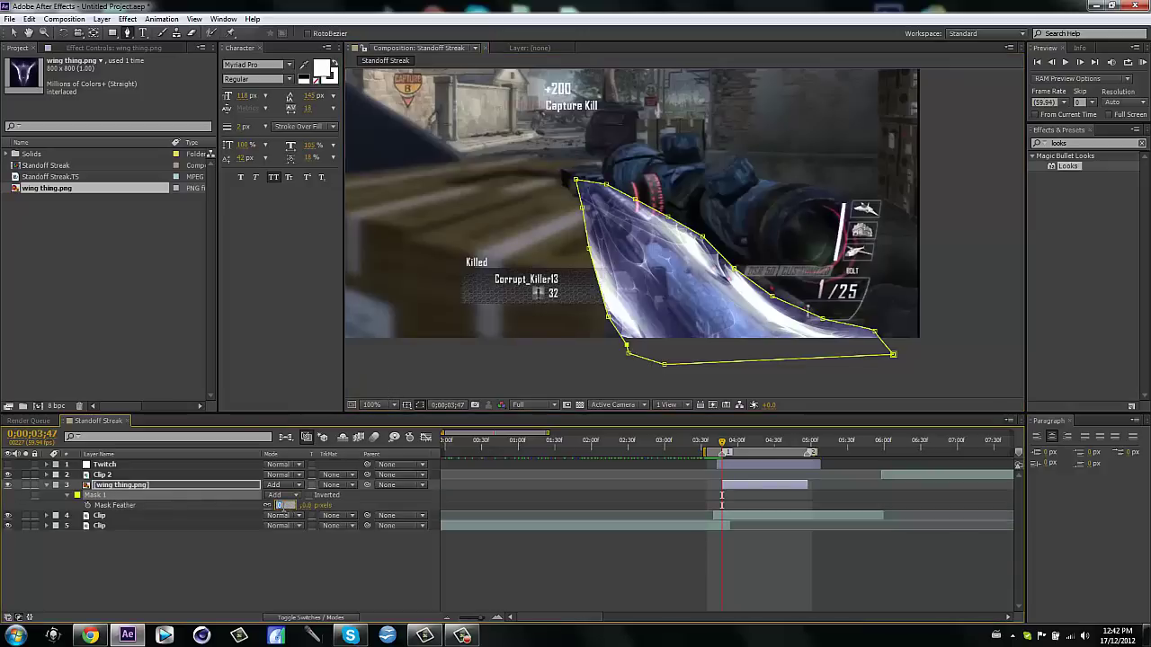
key(Return)
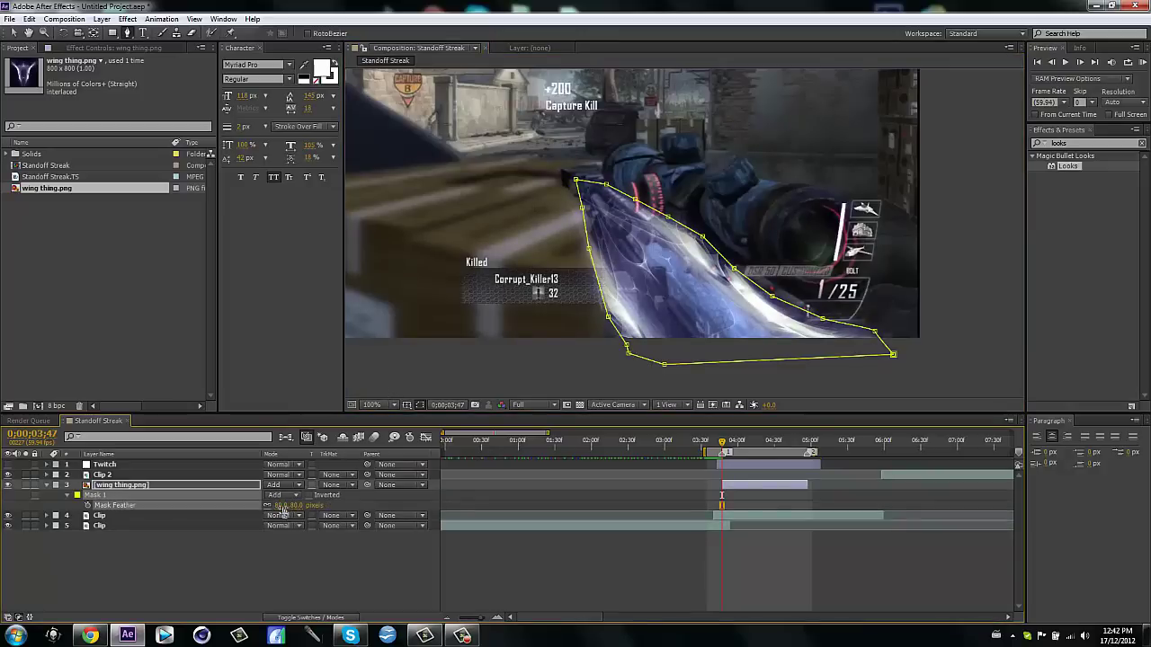
key(f)
click(308, 539)
key(v)
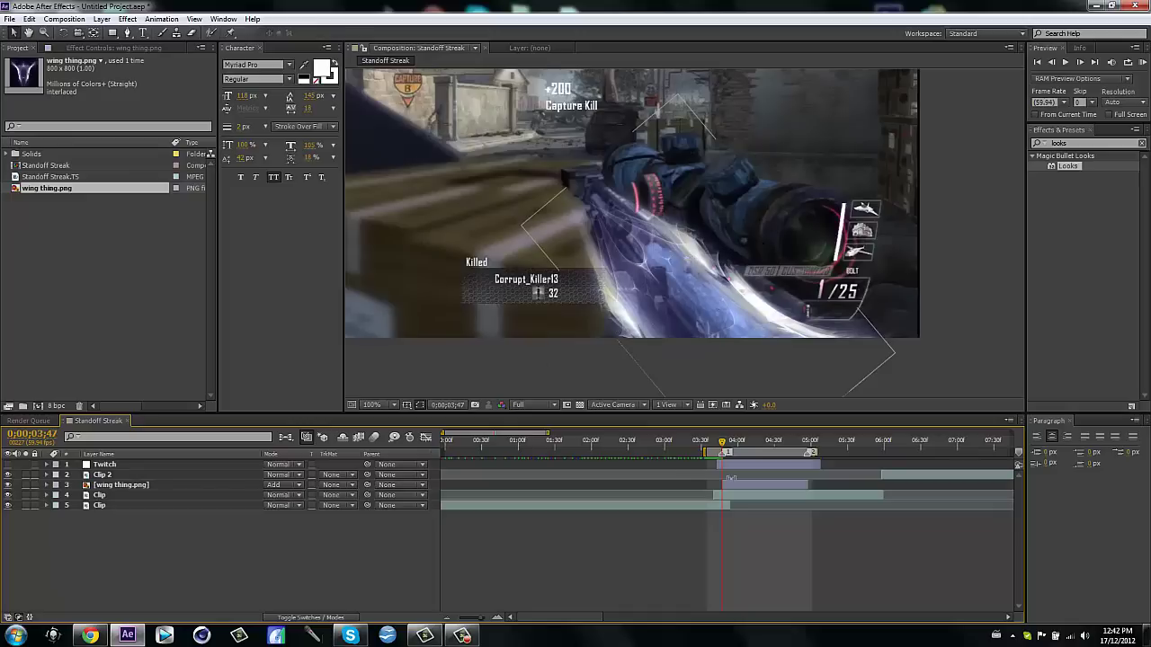
Step: Hide the wing thing.png layer and start keyframing the path of Mask 1 at 0;00;03;47
click(126, 486)
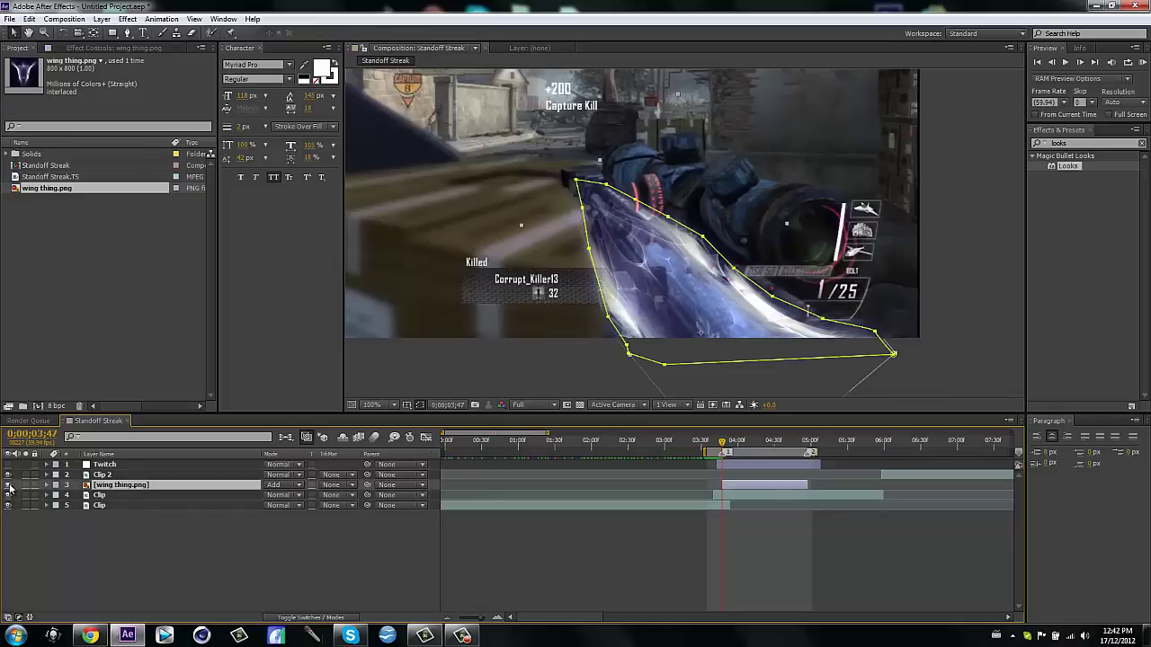
click(9, 485)
key(m)
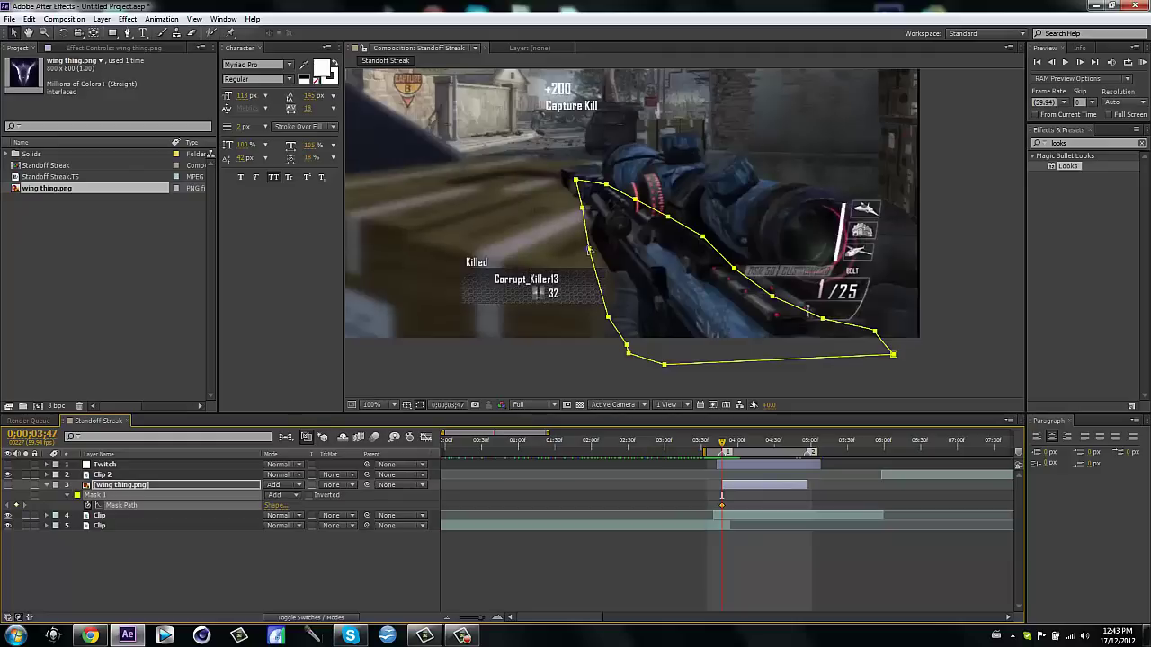
Step: Reshape Mask 1 at 0;00;03;47, pulling its lower-left edge and lower-right corner points inward to fit the rifle body
drag(593, 255, 600, 254)
key(ctrl+z)
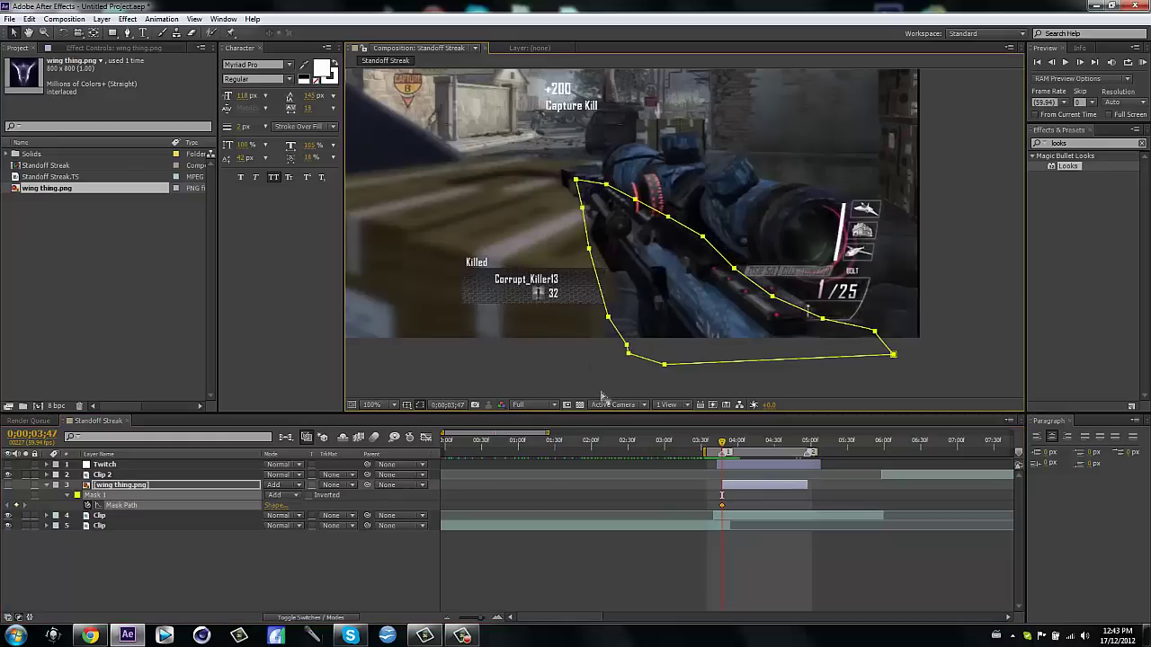
drag(589, 248, 604, 245)
drag(608, 317, 678, 348)
drag(892, 354, 847, 348)
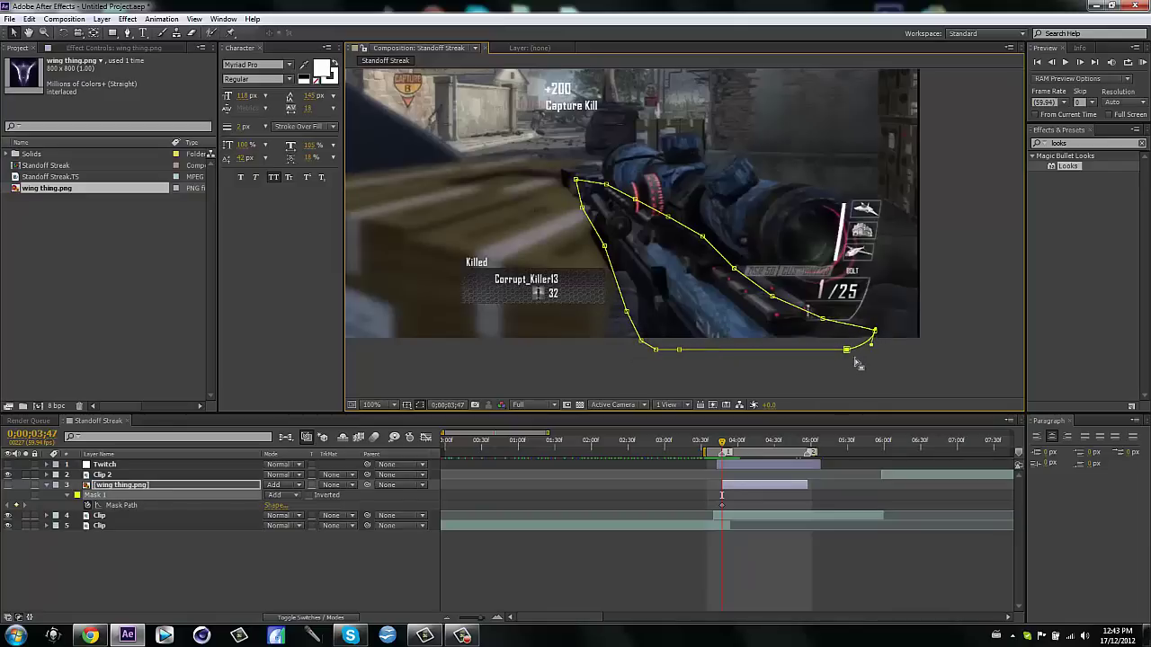
drag(847, 350, 812, 356)
drag(873, 331, 854, 352)
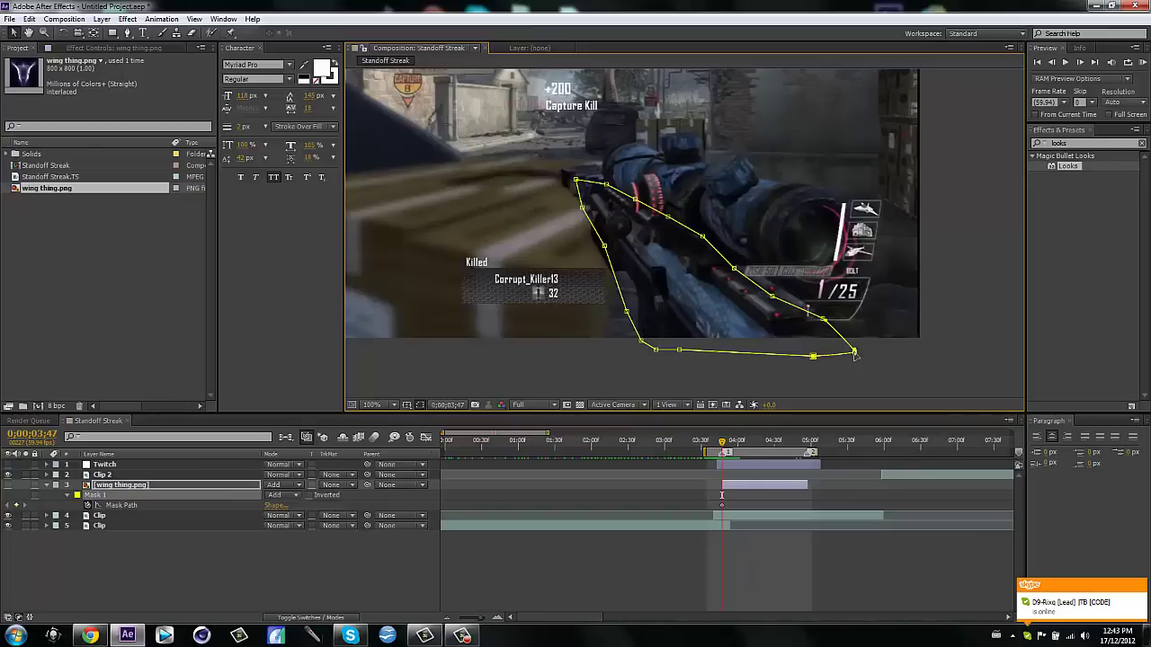
Step: Keyframe the Mask 1 path at 0;00;03;52, moving its points along both edges and the lower-right corner to match the rifle
key(Page_Down)
key(Page_Down)
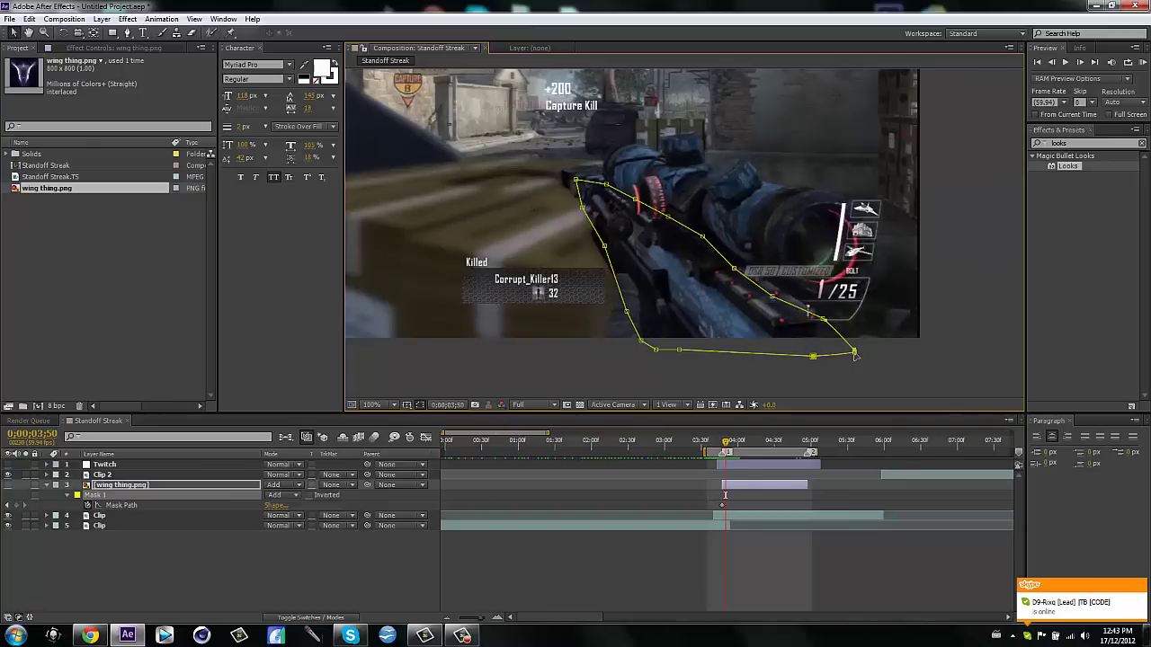
key(Page_Down)
key(Page_Down)
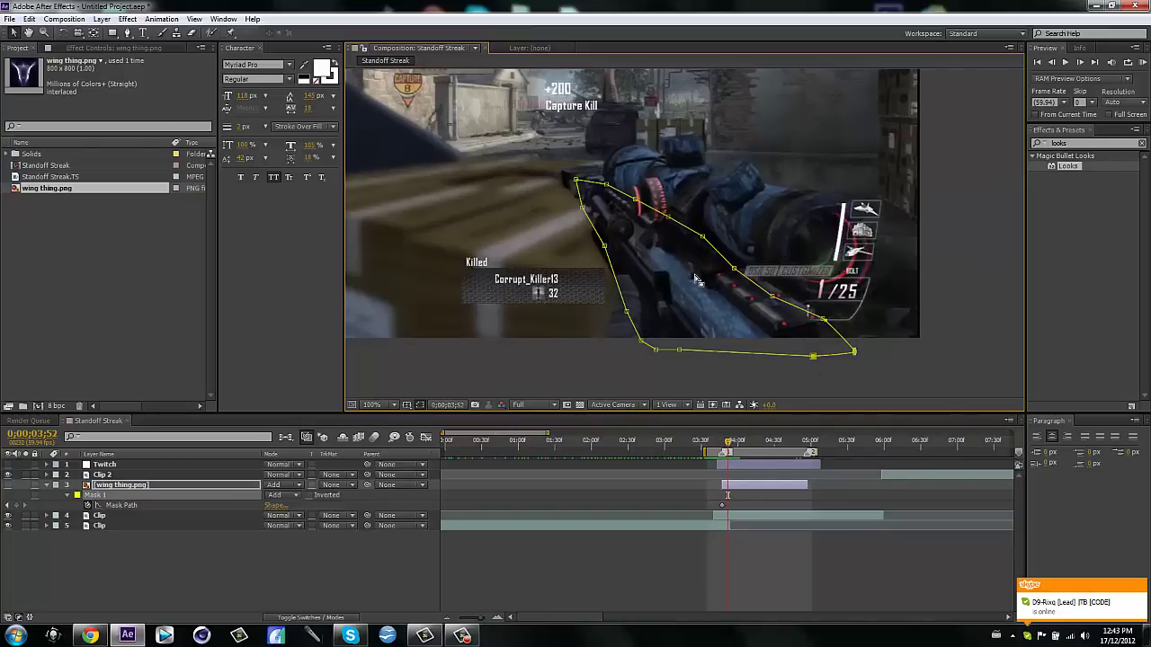
drag(635, 198, 783, 293)
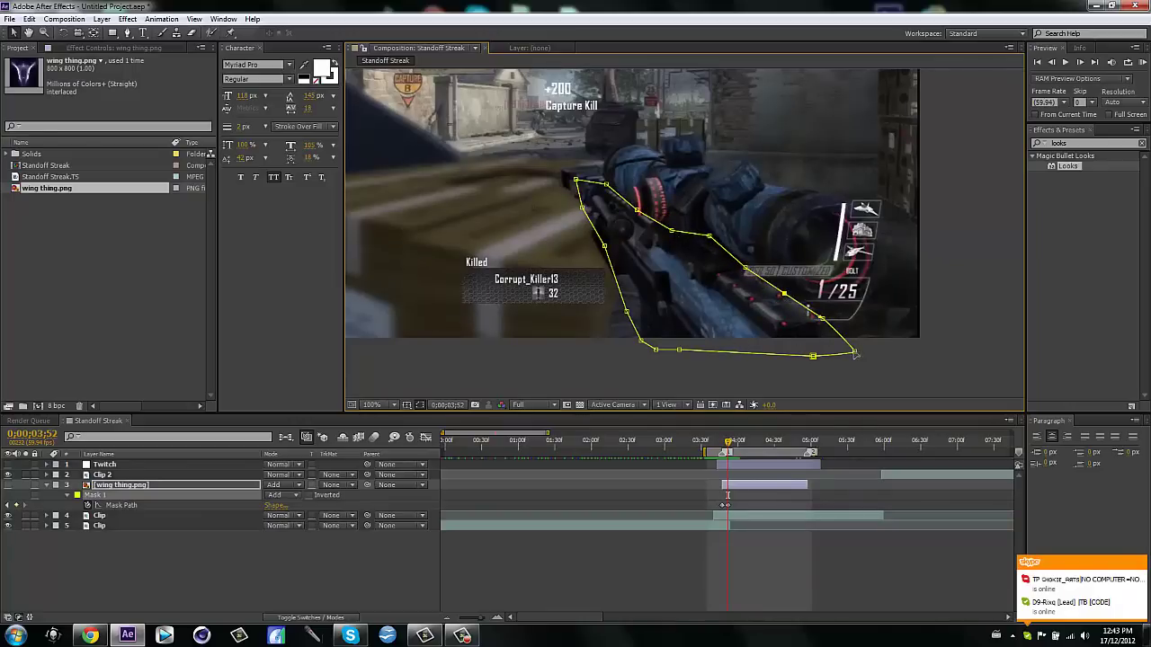
drag(855, 355, 784, 348)
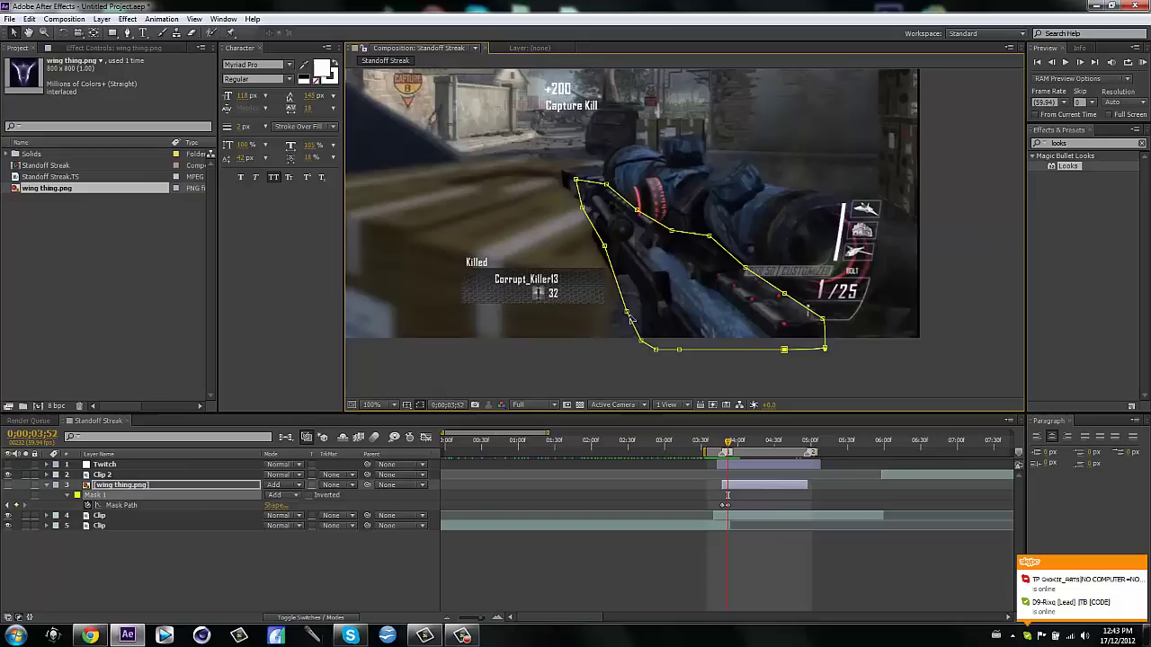
drag(626, 311, 635, 304)
drag(605, 245, 611, 271)
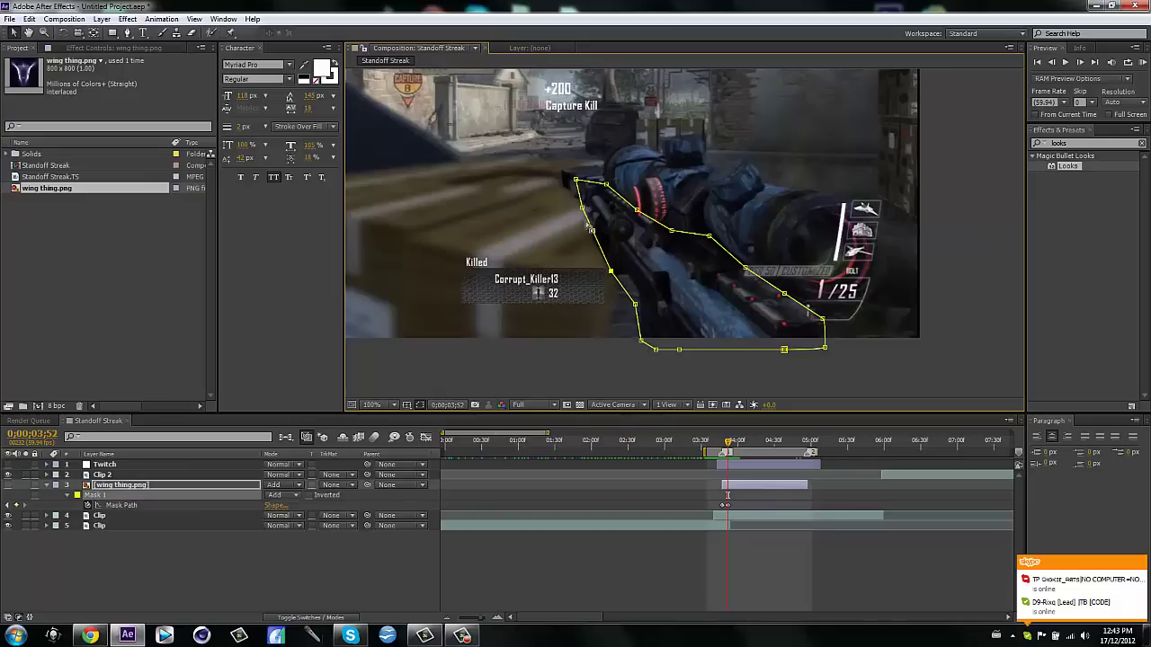
drag(582, 208, 574, 190)
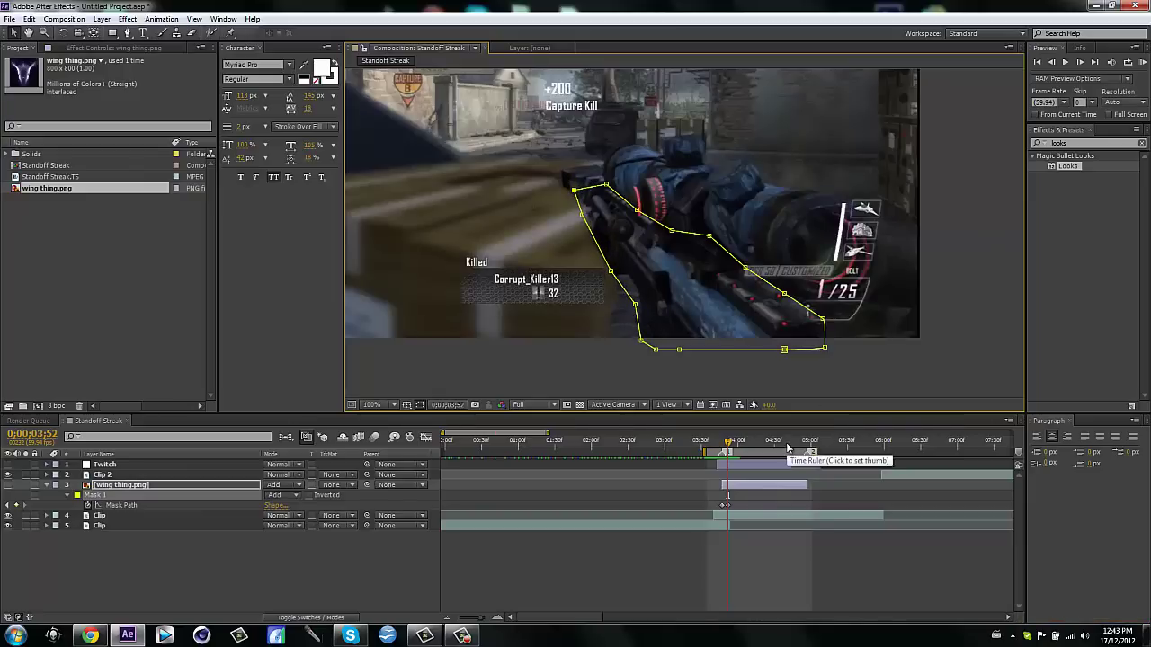
Step: Keyframe the Mask 1 path at 0;00;03;56, refitting the upper edge, muzzle and left edge points to the rifle
key(Page_Down)
key(Page_Down)
key(Page_Down)
key(Page_Down)
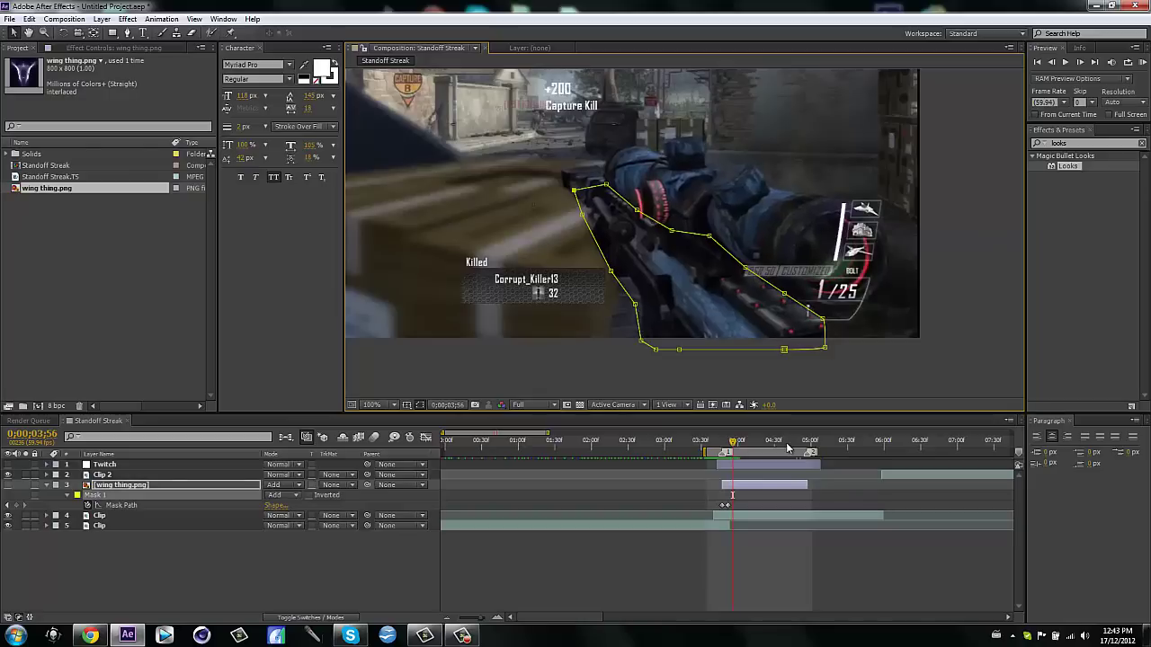
drag(709, 239, 711, 244)
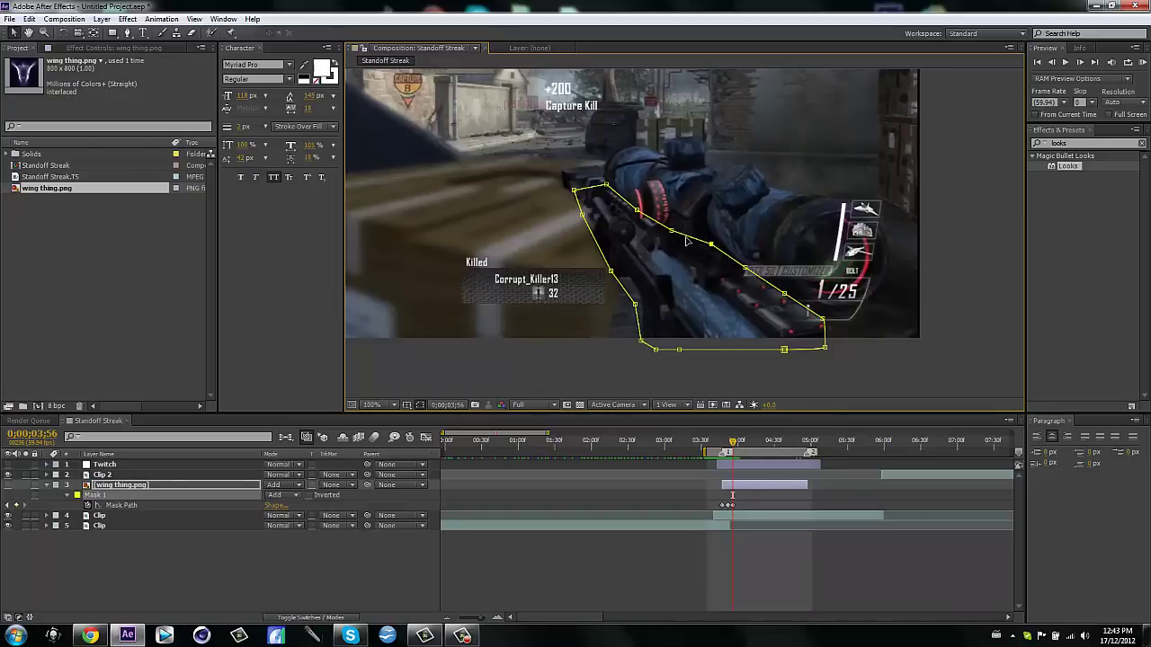
drag(605, 185, 591, 217)
drag(610, 270, 621, 274)
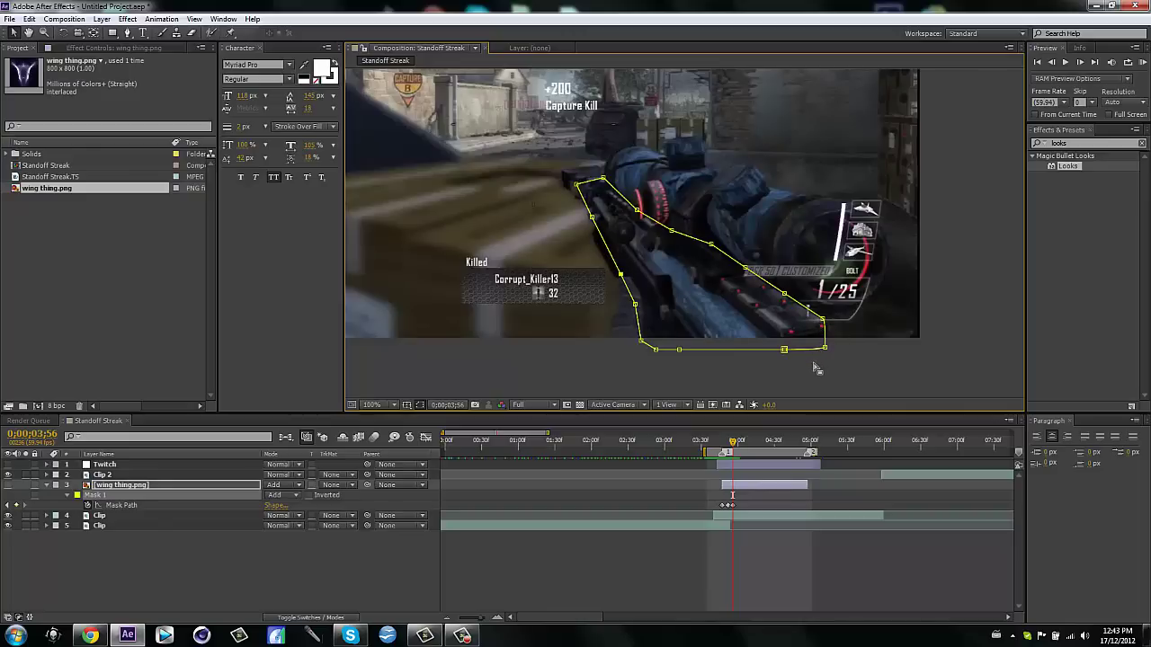
Step: Keyframe the Mask 1 path at 0;00;04;01, adjusting the muzzle, both long edges and the bottom points around the rifle
key(Page_Down)
key(Page_Down)
key(Page_Down)
key(Page_Down)
key(Page_Down)
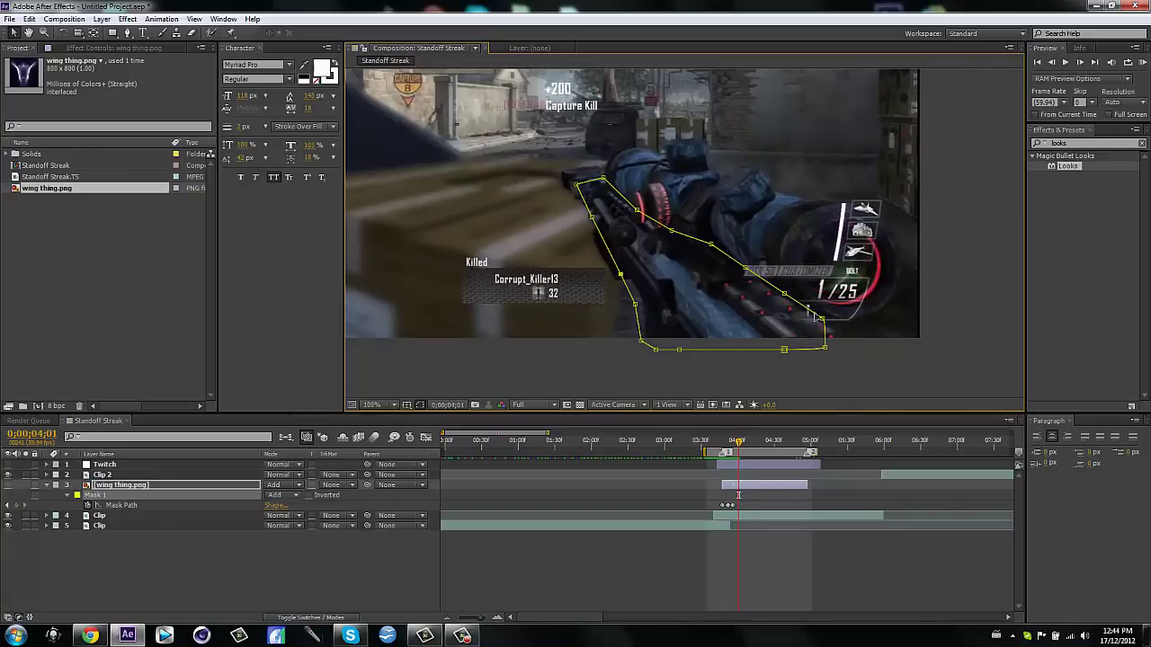
drag(825, 322, 833, 331)
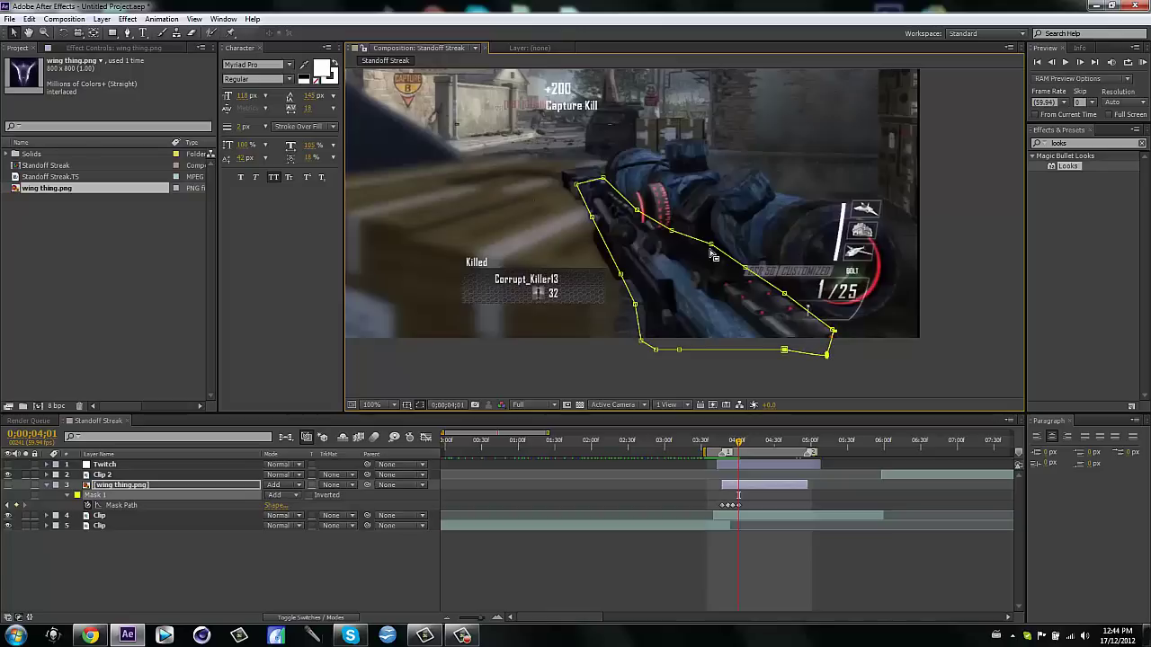
click(671, 235)
click(636, 215)
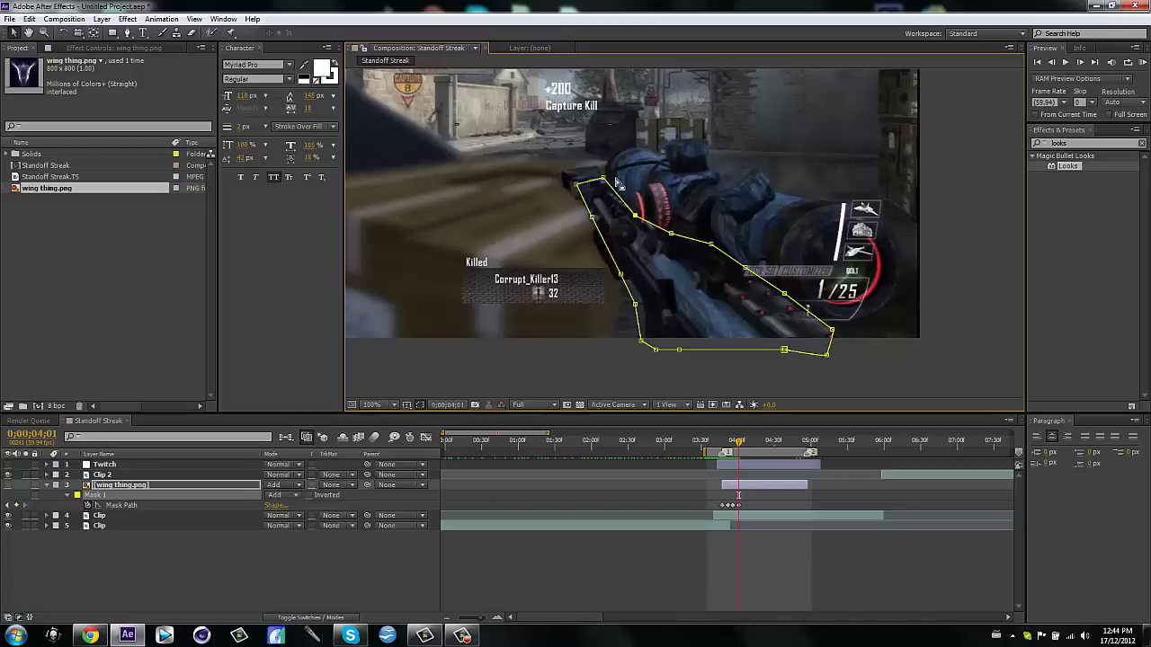
drag(602, 178, 582, 191)
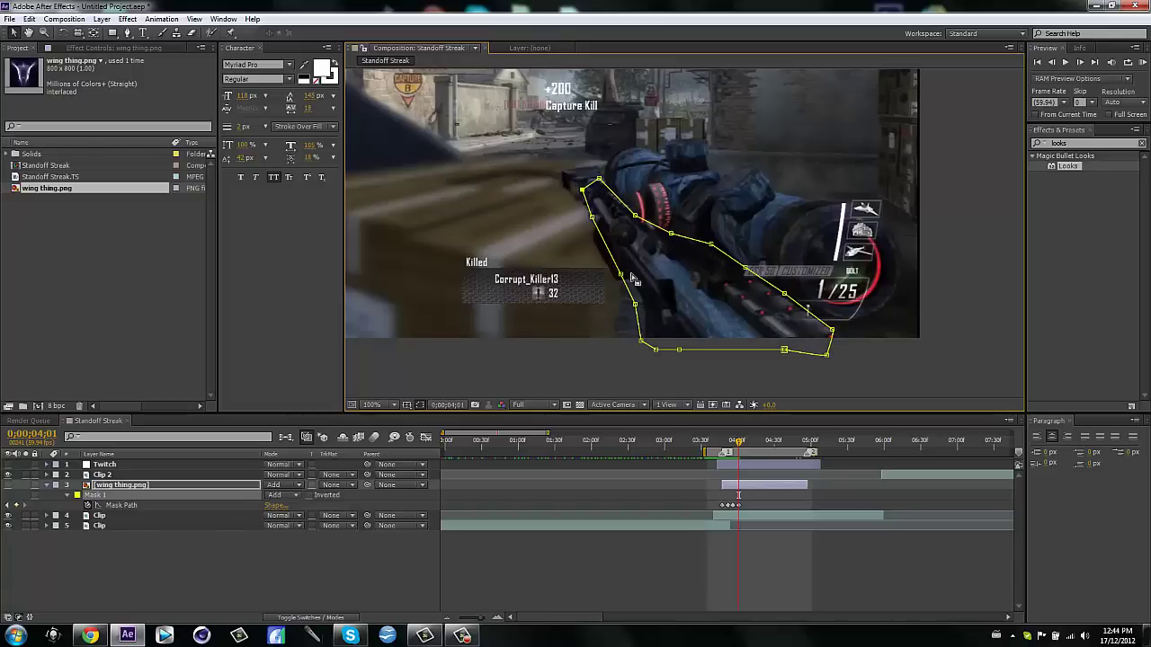
drag(621, 275, 720, 354)
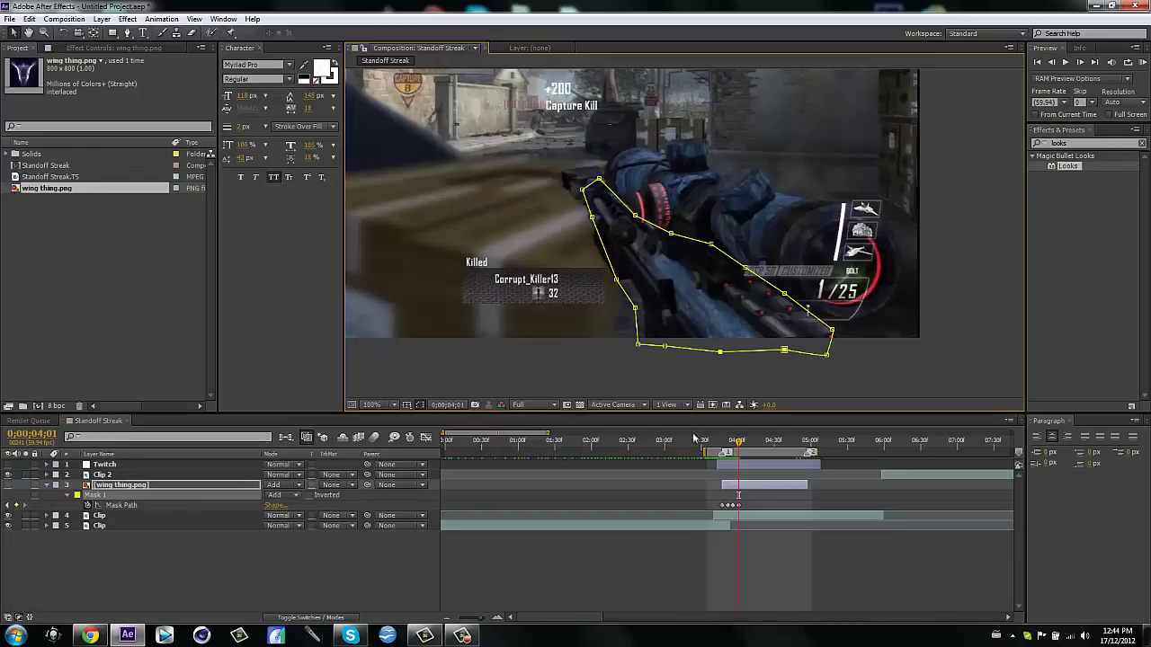
Step: Show the wing thing.png layer again and return the current time to the first mask keyframe at 0;00;03;47
click(9, 486)
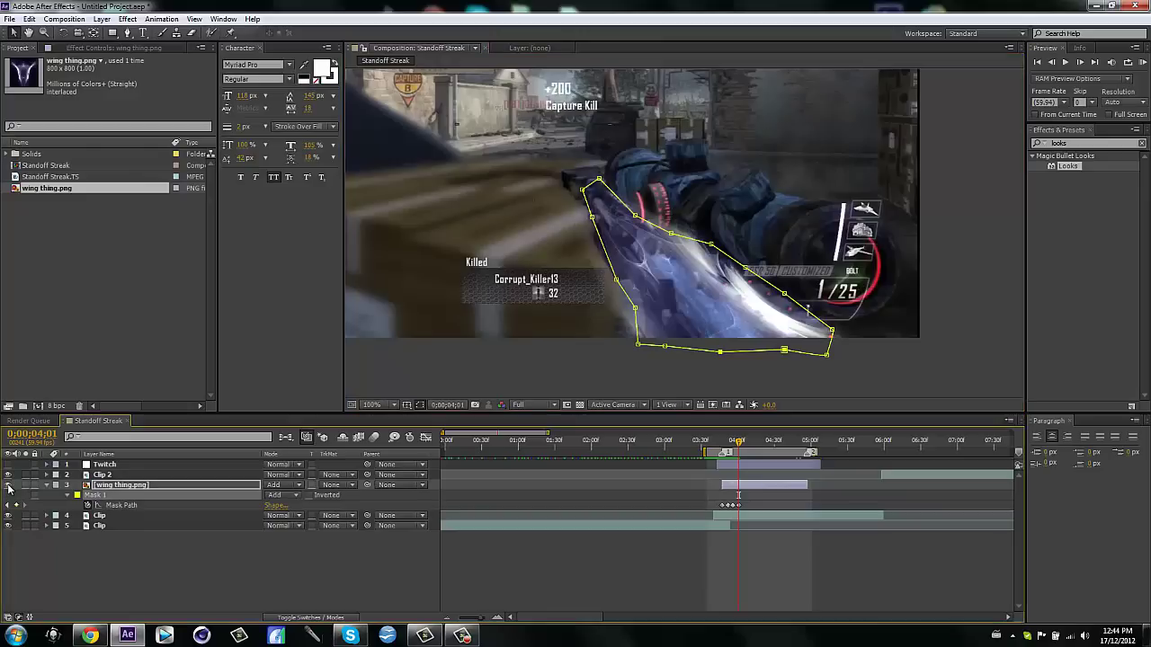
click(290, 554)
key(space)
scroll(639, 242, down, 1)
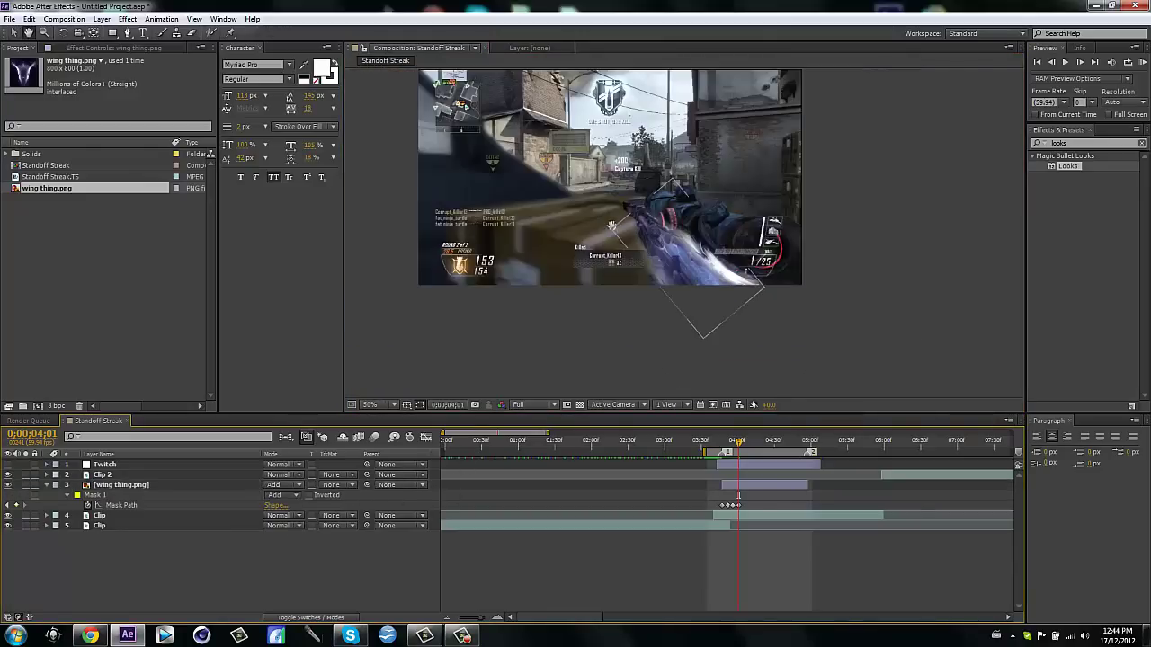
drag(616, 226, 641, 262)
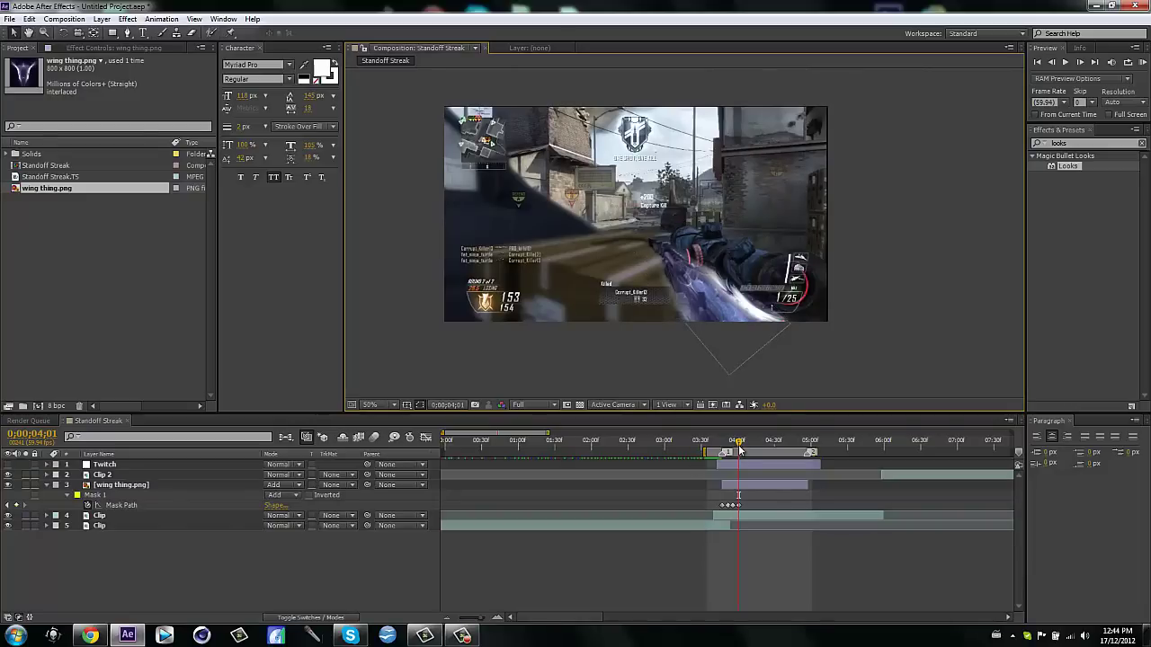
drag(737, 442, 721, 441)
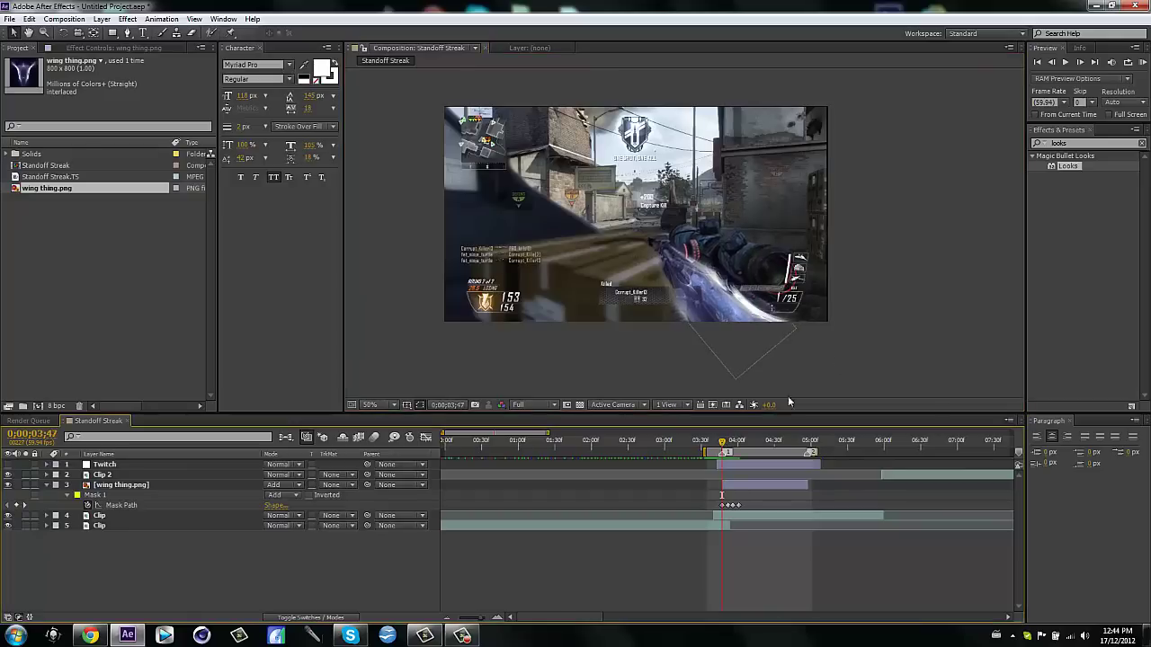
Step: Apply Turbulent Displace to the wing thing.png layer and set its Amount to 25
click(1053, 144)
text(turb)
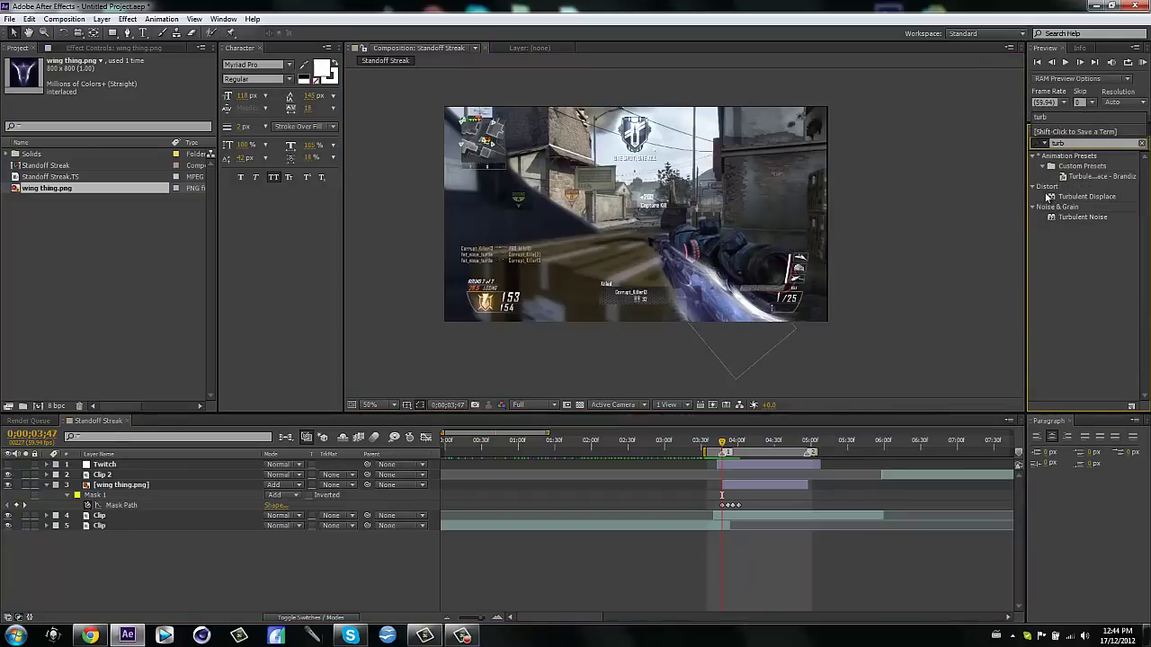
drag(1061, 196, 688, 280)
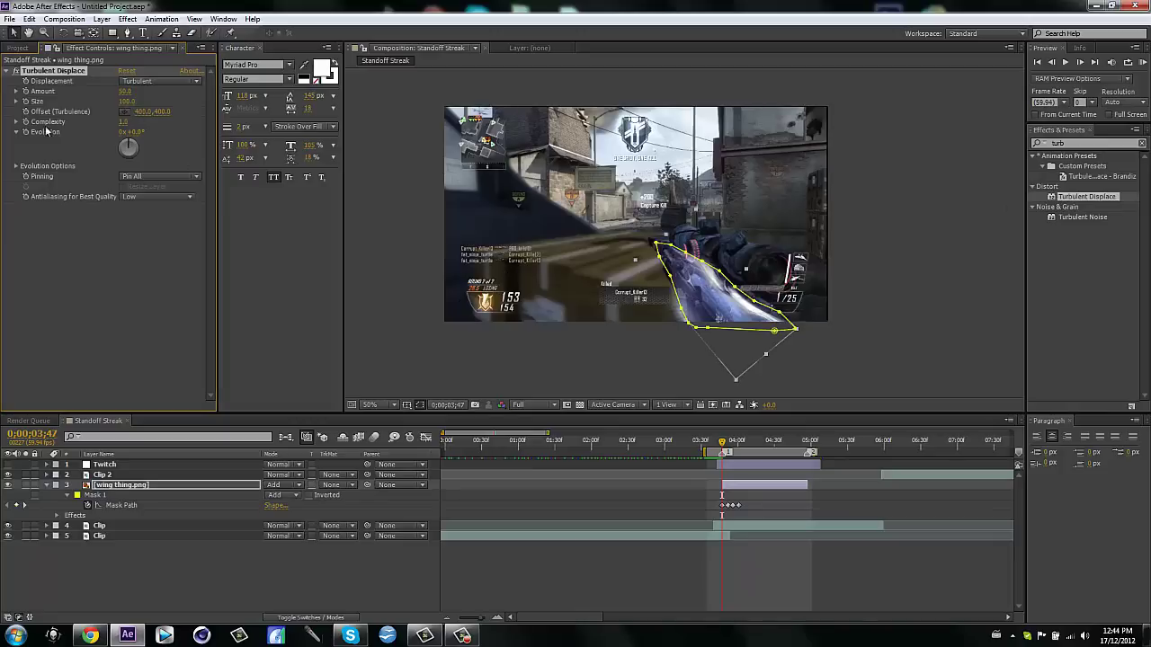
click(123, 91)
text(25)
key(Return)
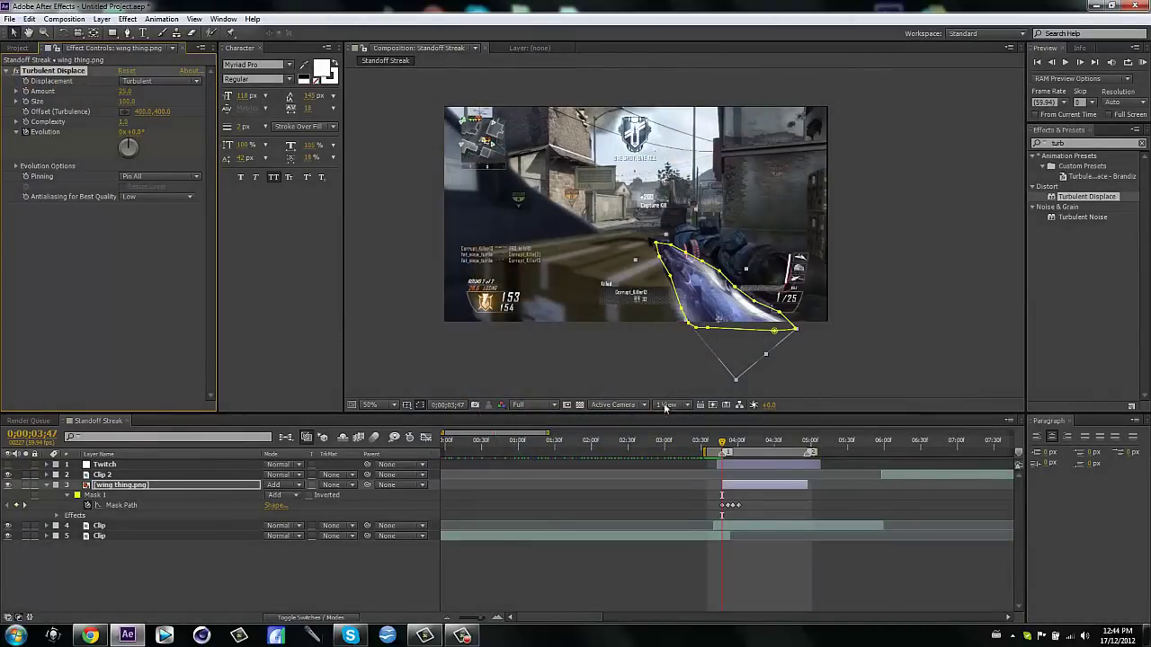
Step: Animate the Turbulent Displace Evolution from 0x+0.0° at 0;00;03;47 to 2x+0.0° at 0;00;04;57
click(808, 457)
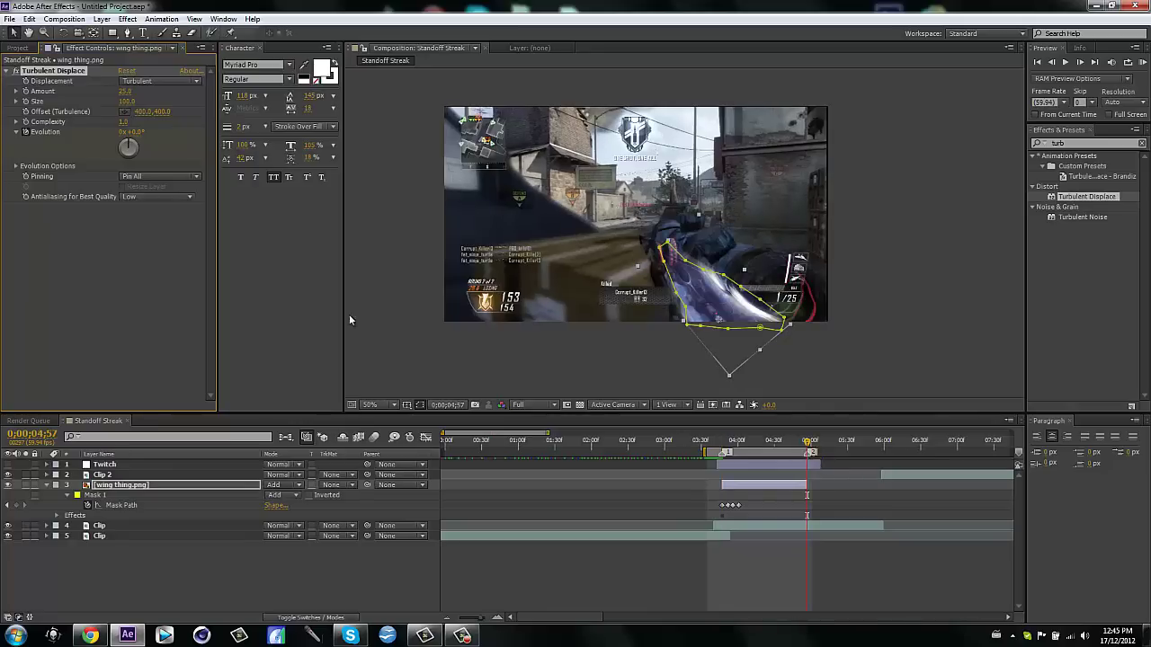
click(120, 132)
text(15)
key(Return)
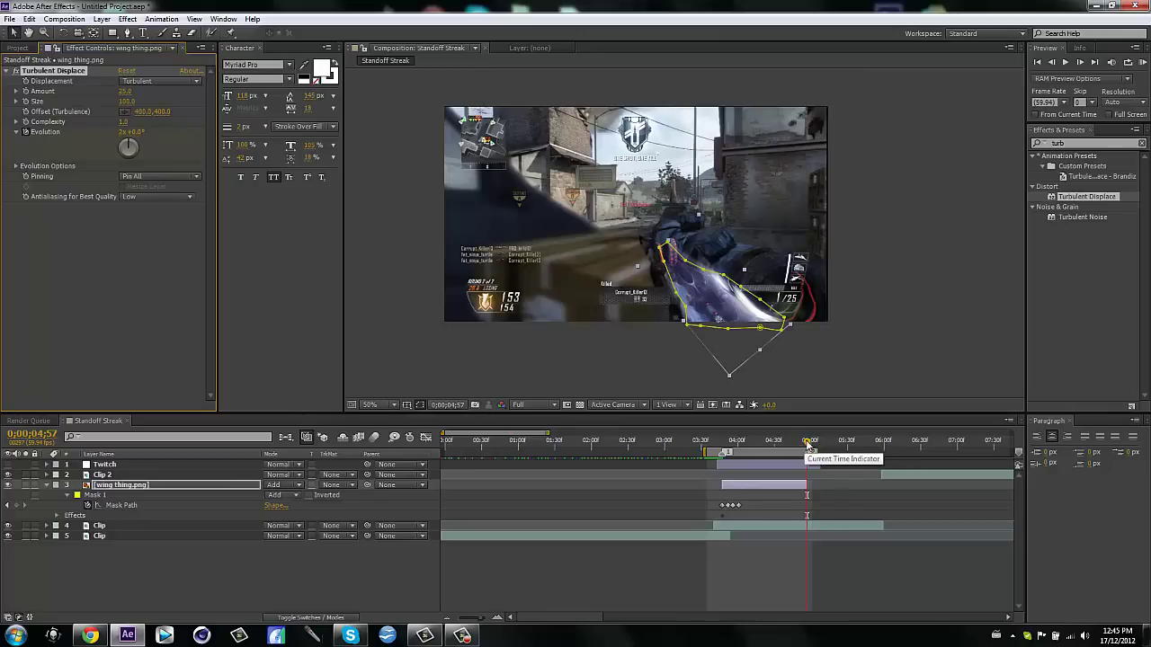
drag(807, 442, 718, 454)
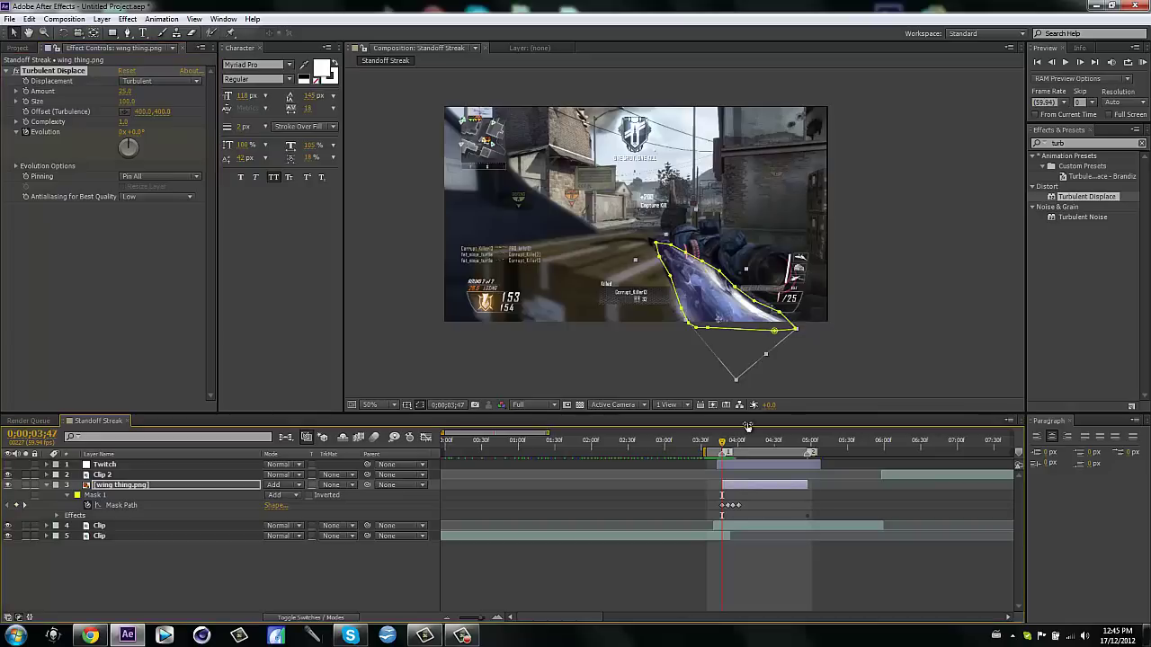
Step: Apply the Magic Bullet Looks effect to the wing thing.png layer and open its editor with the looks presets displayed
double_click(1090, 143)
text(looks)
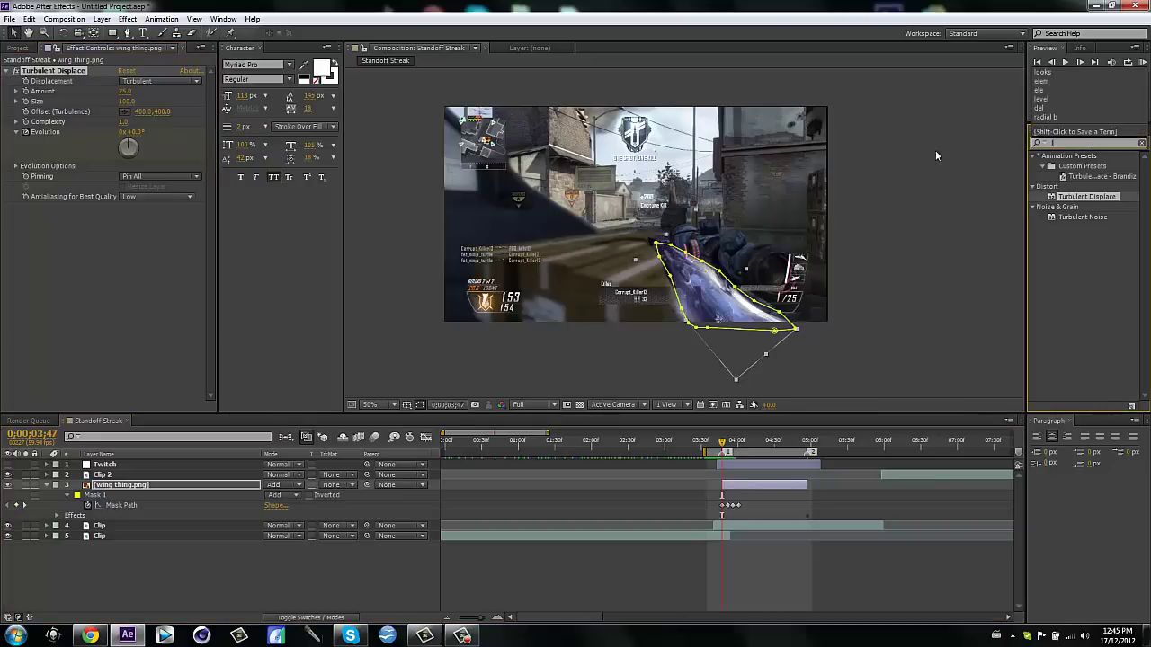
drag(1064, 165, 760, 480)
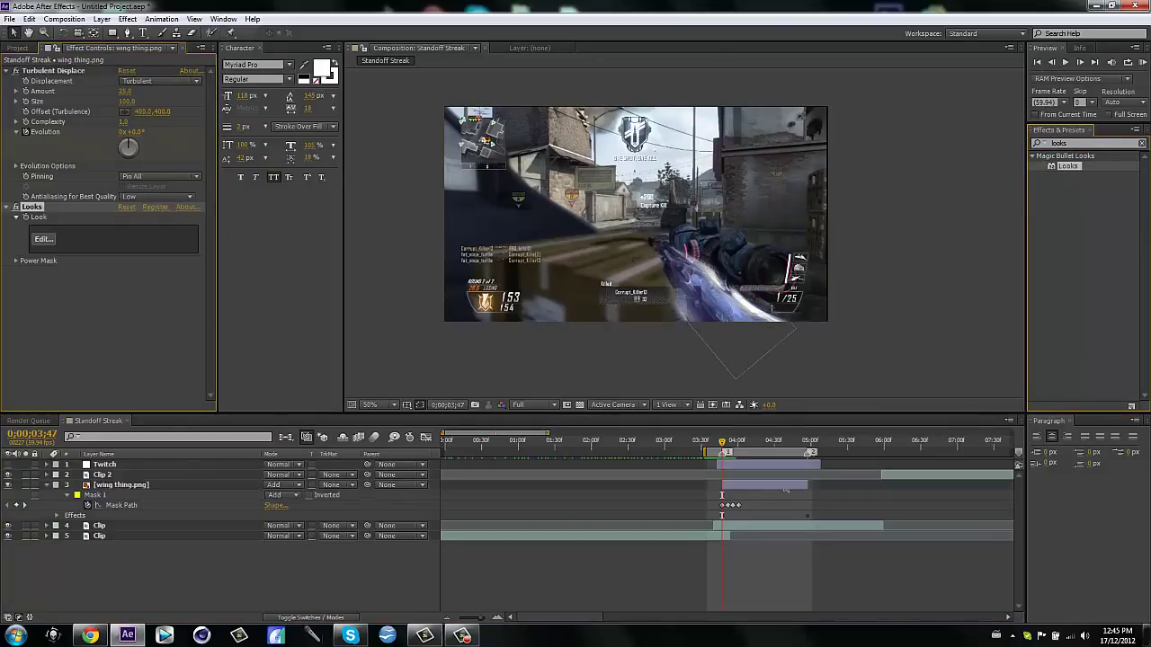
click(43, 240)
mouse_move(13, 538)
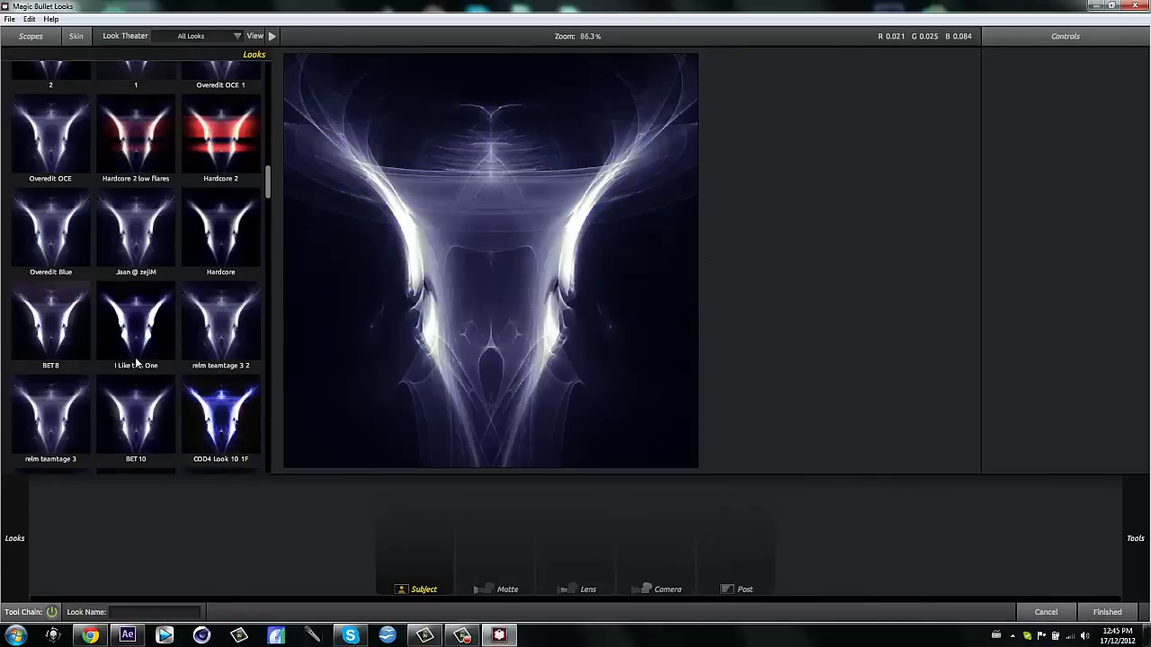
Step: Apply the COD4 Look 10 1F preset with its Ranged Saturation component balance set to R 0.390, G 0.423, B 0.609, and deselect the layer
click(220, 418)
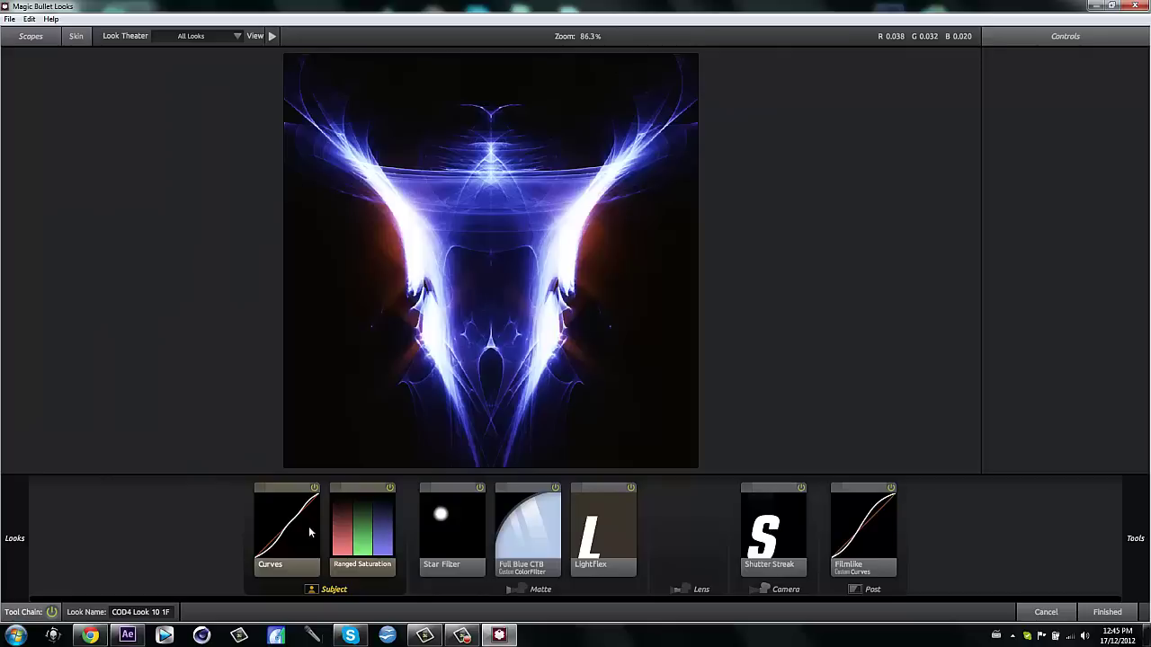
click(309, 532)
click(362, 526)
drag(1046, 242, 1066, 249)
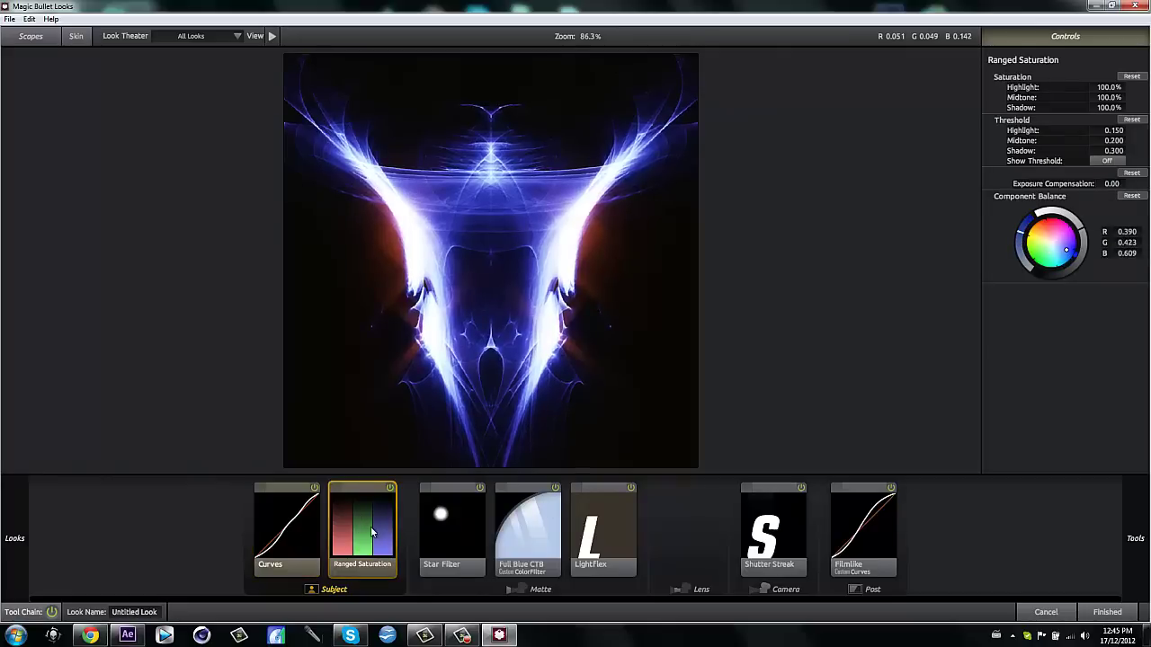
click(1107, 611)
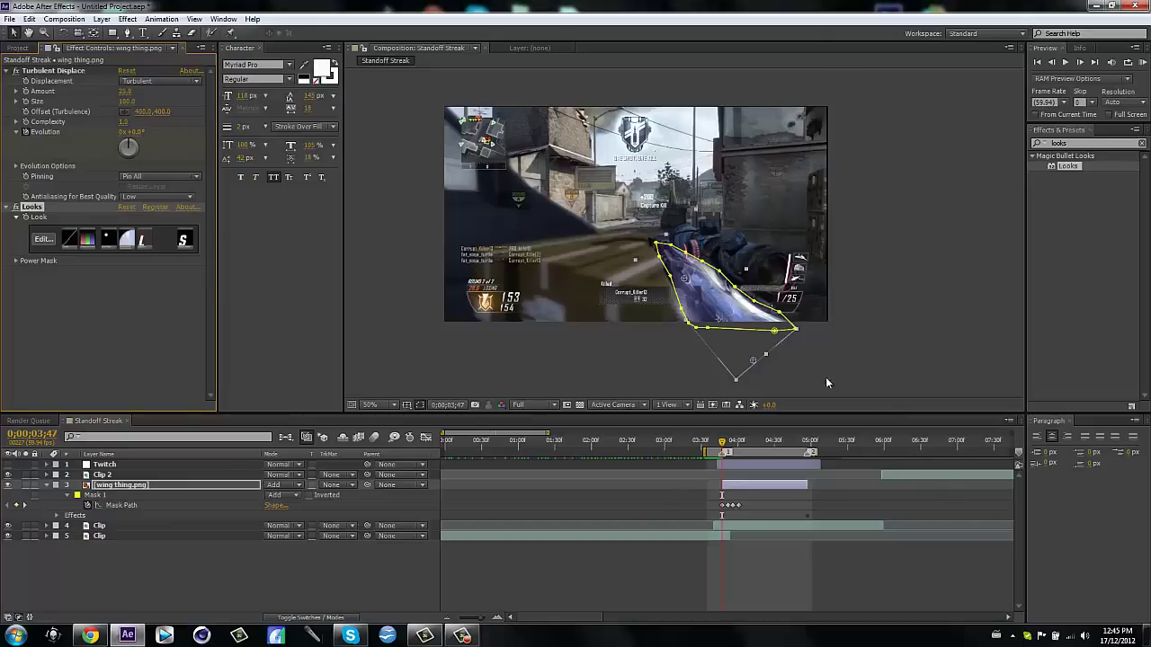
click(404, 561)
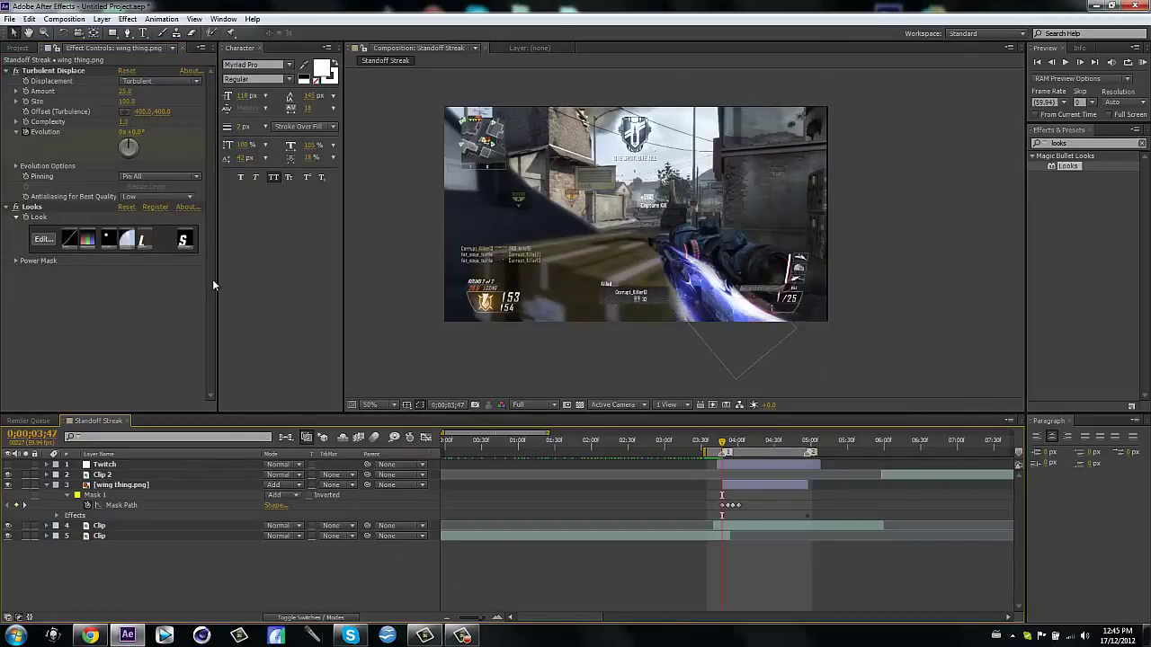
Step: End the work area at 0;00;04;01, RAM-preview the rifle effect, and return the current time to 0;00;03;44
mouse_move(724, 442)
mouse_down()
mouse_move(757, 442)
mouse_move(719, 444)
mouse_move(739, 442)
mouse_up()
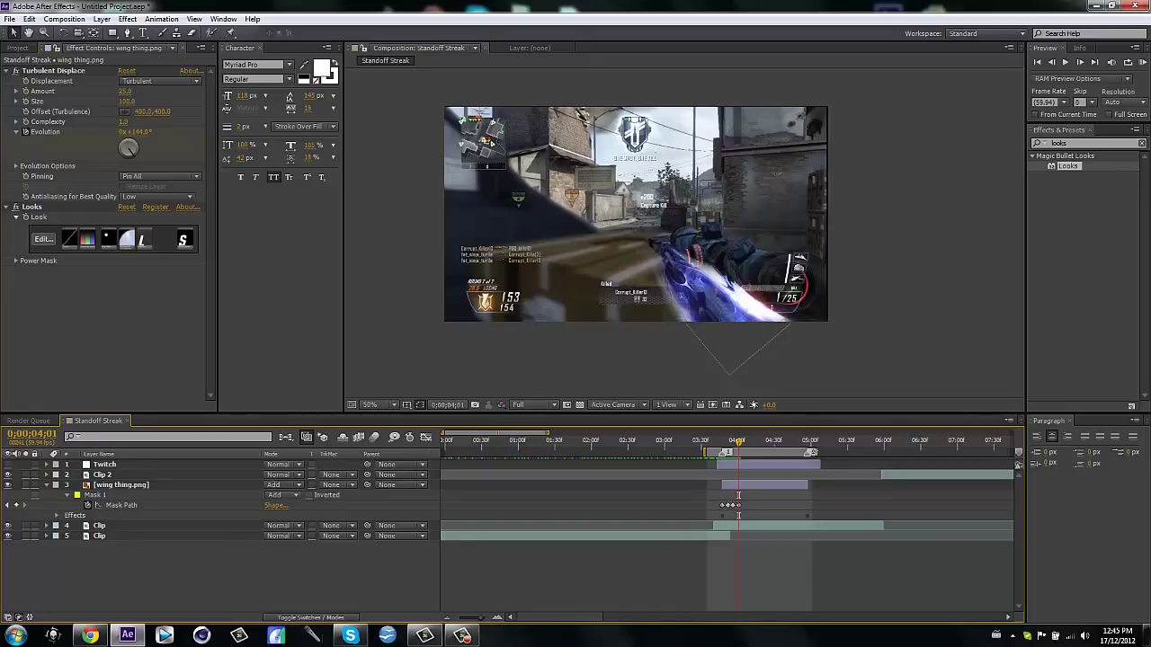
drag(813, 452, 740, 453)
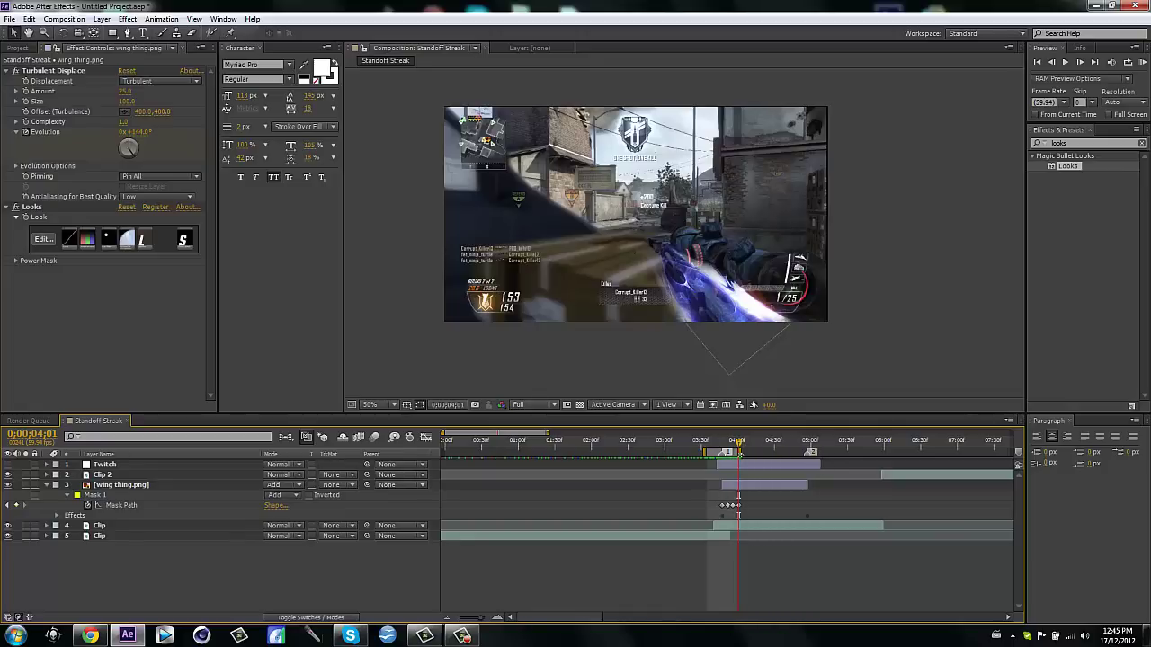
click(1141, 62)
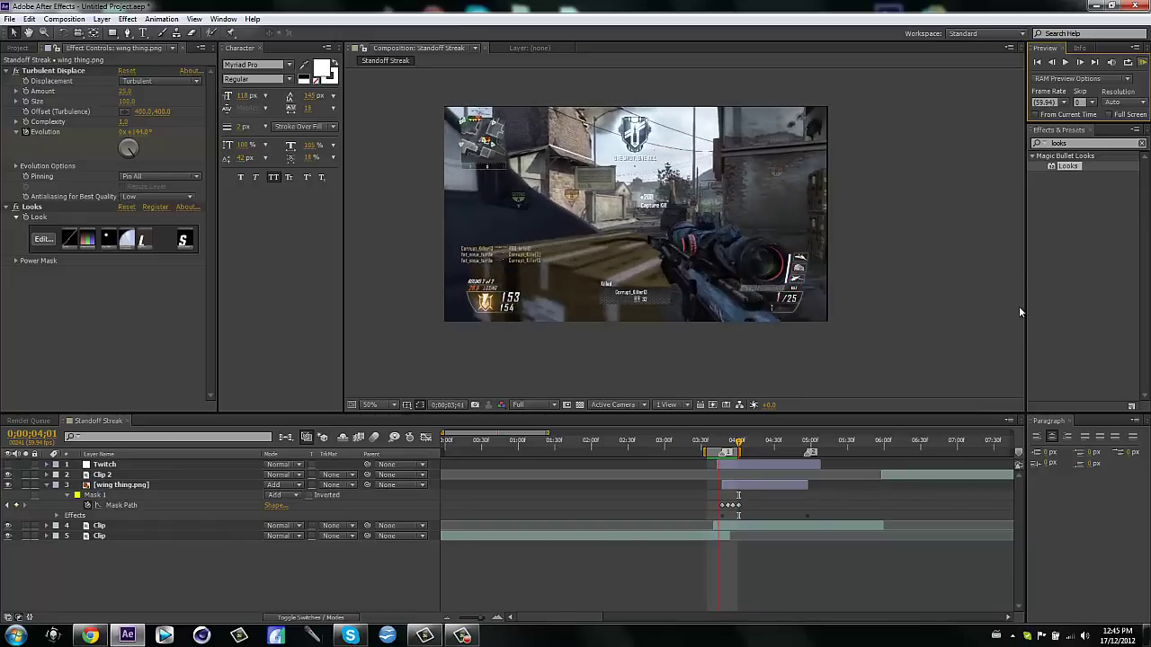
key(space)
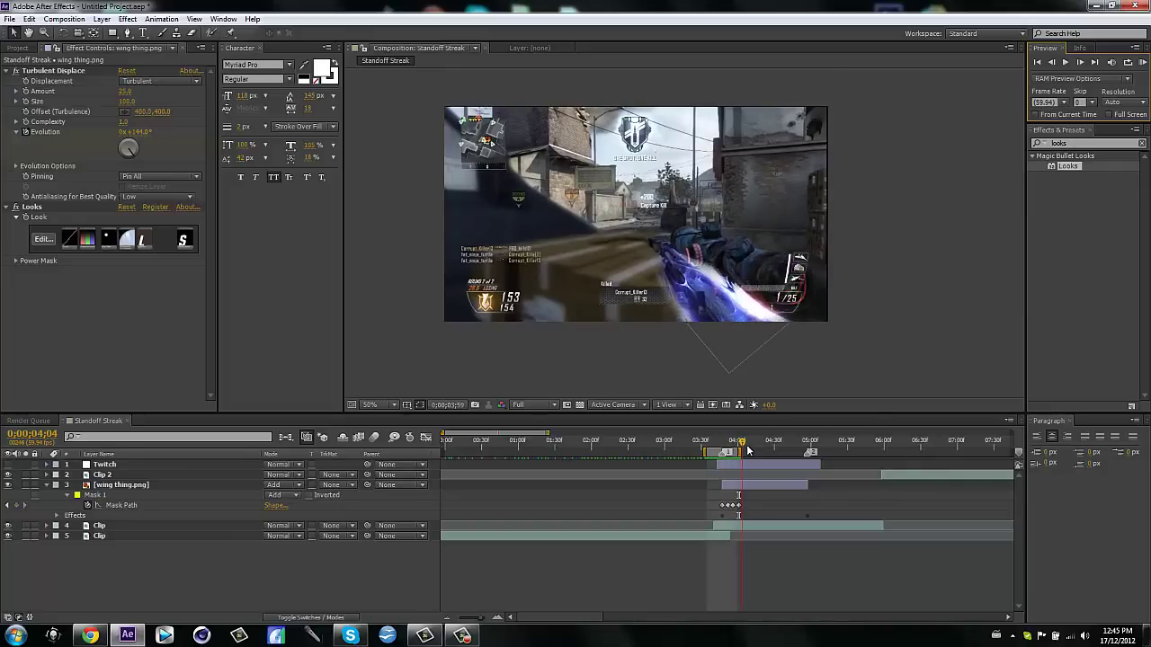
click(717, 443)
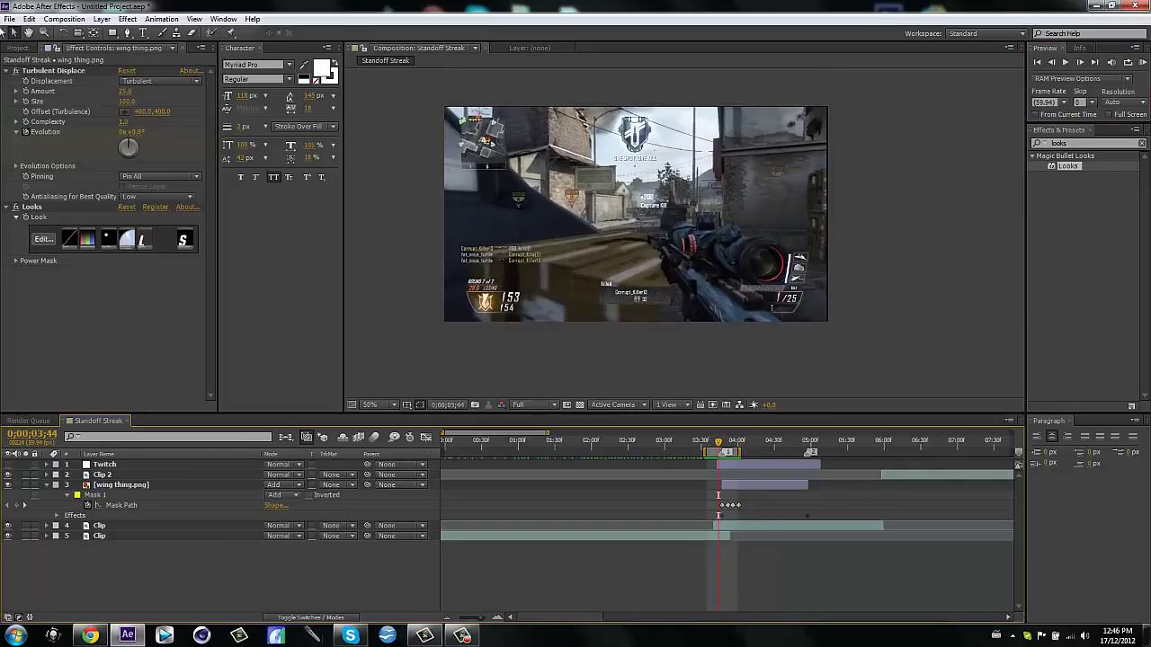
Step: Switch to the desktop, view the wing thing image in the Usefull Pics folder, and close the image and folder
click(127, 636)
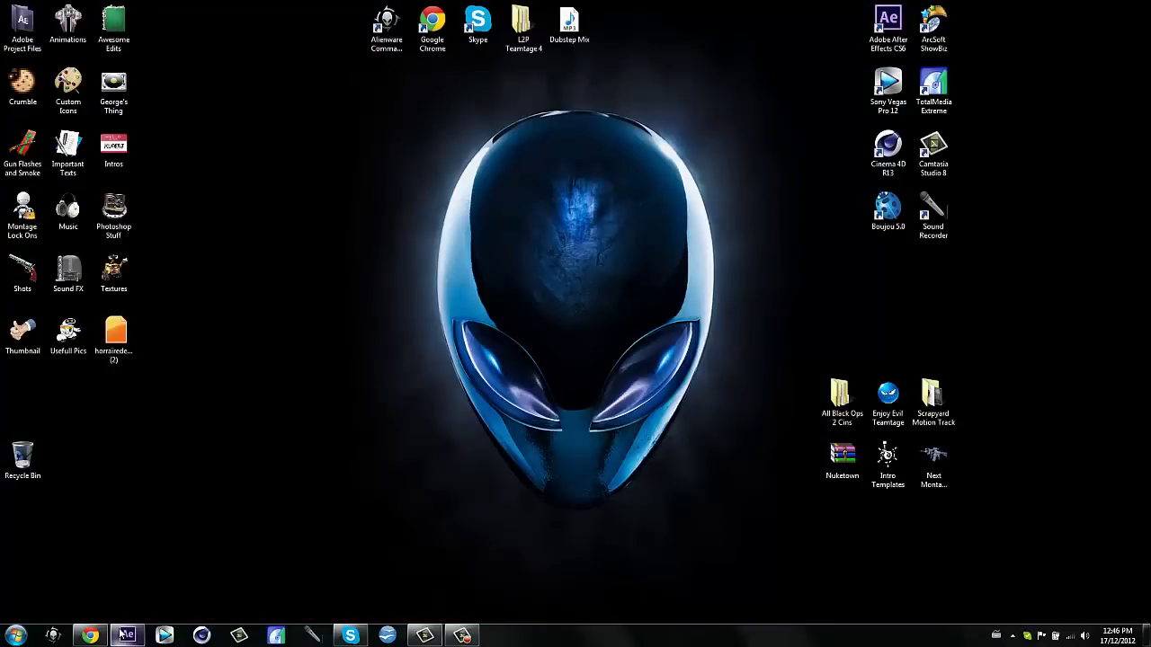
double_click(68, 335)
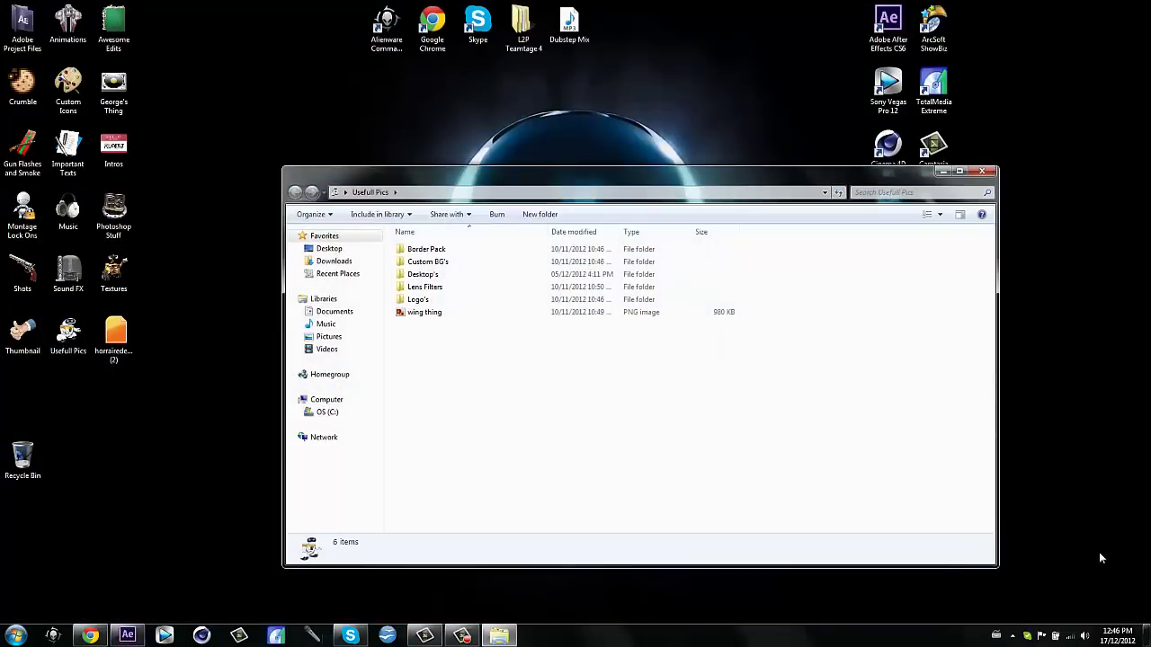
click(432, 312)
double_click(432, 312)
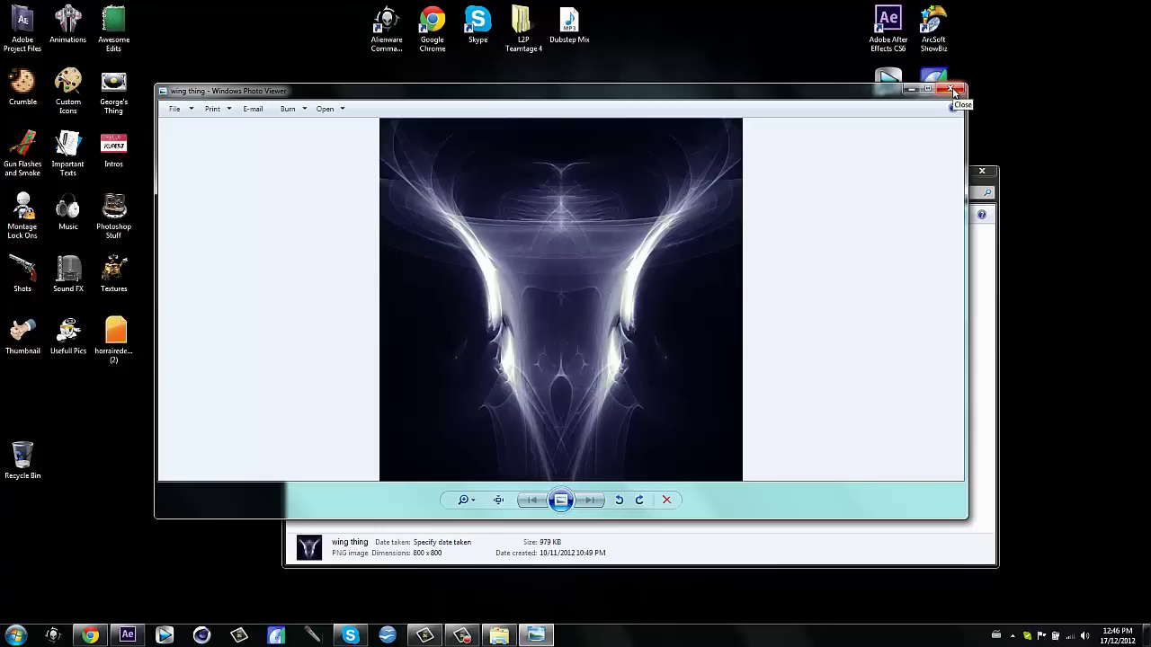
click(955, 92)
click(982, 170)
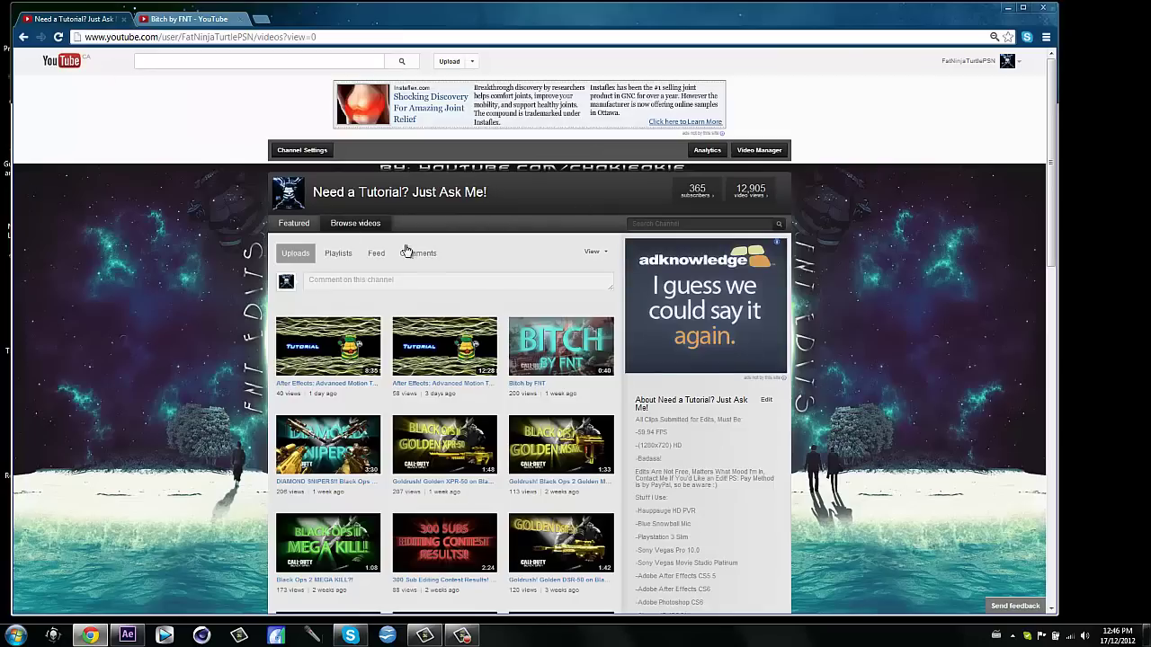
Step: Look through the uploads and About section of the YouTube channel page in Chrome, and minimize the browser
scroll(566, 312, down, 2)
scroll(567, 312, down, 1)
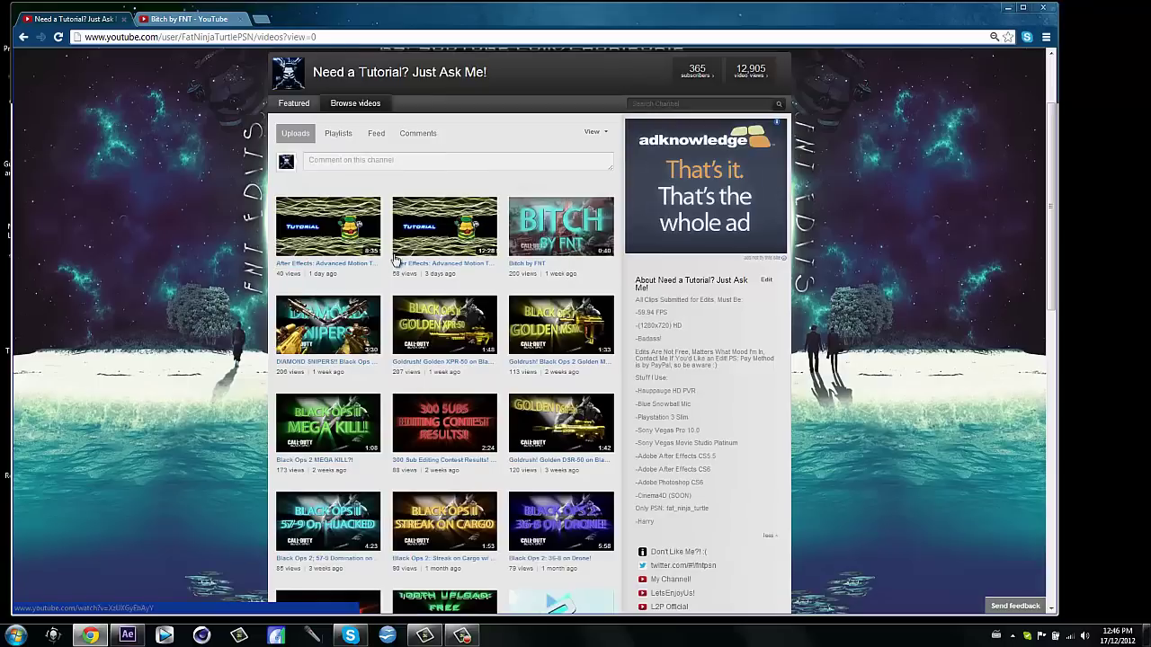
scroll(432, 349, up, 2)
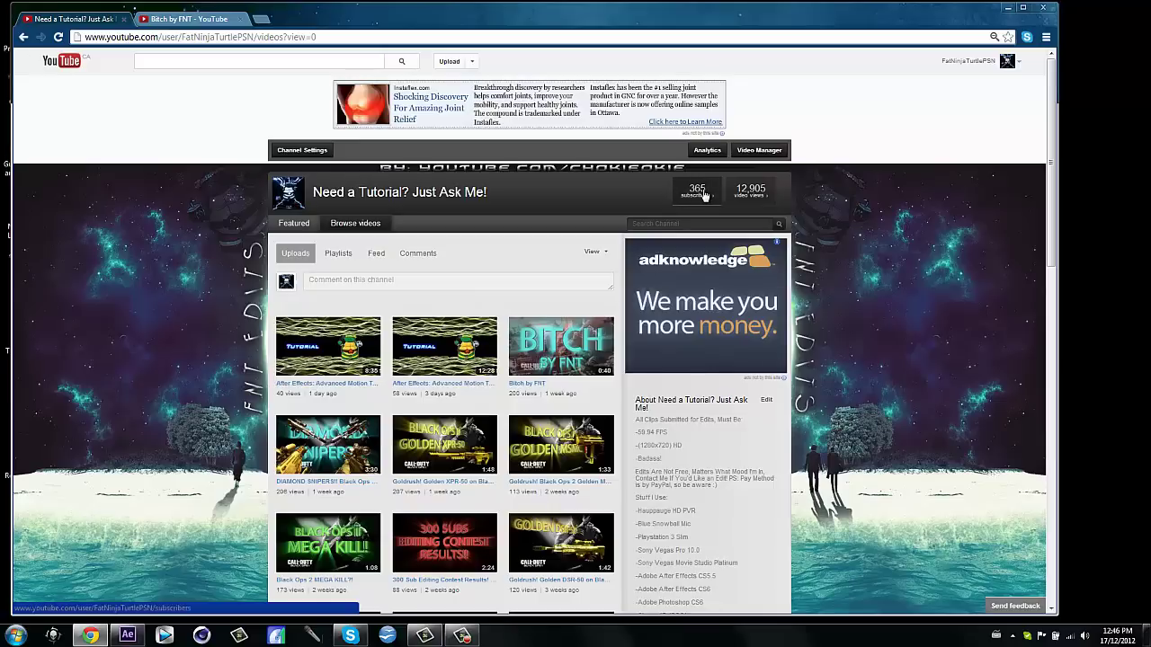
scroll(724, 359, down, 5)
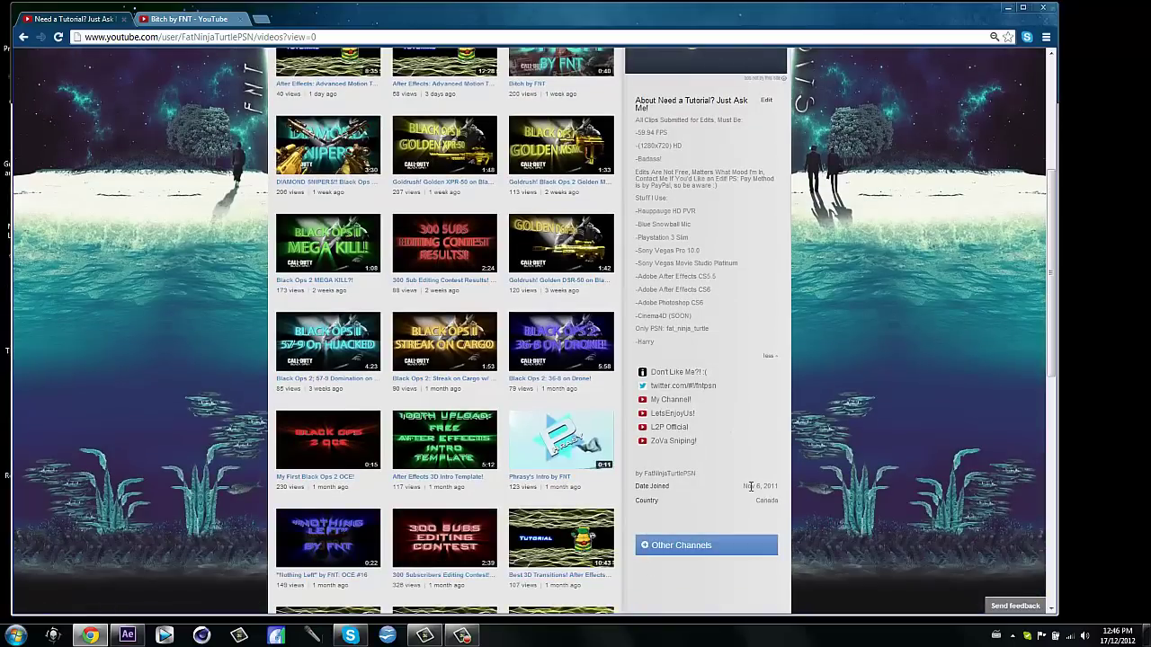
drag(751, 487, 768, 488)
click(746, 492)
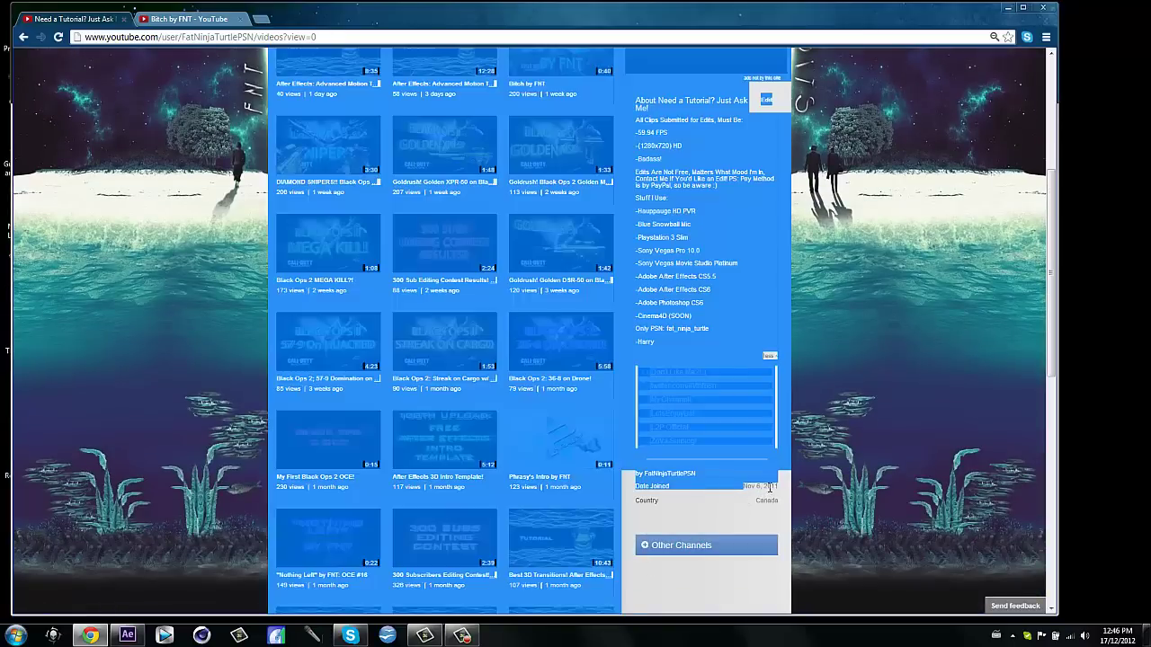
click(776, 493)
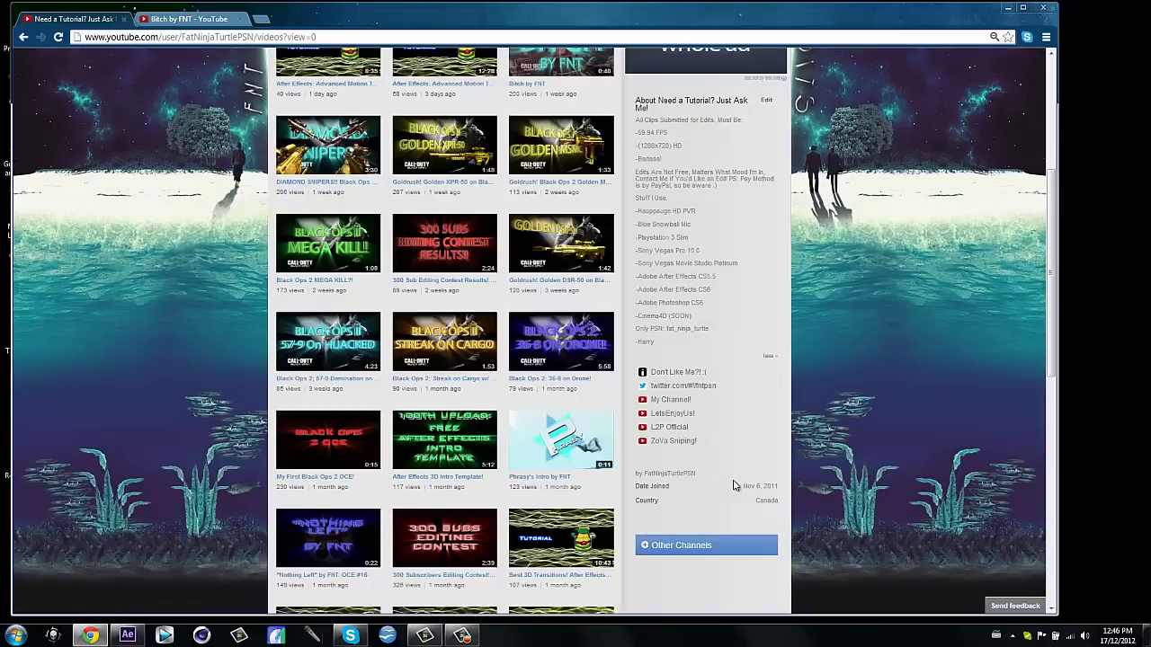
scroll(751, 492, up, 3)
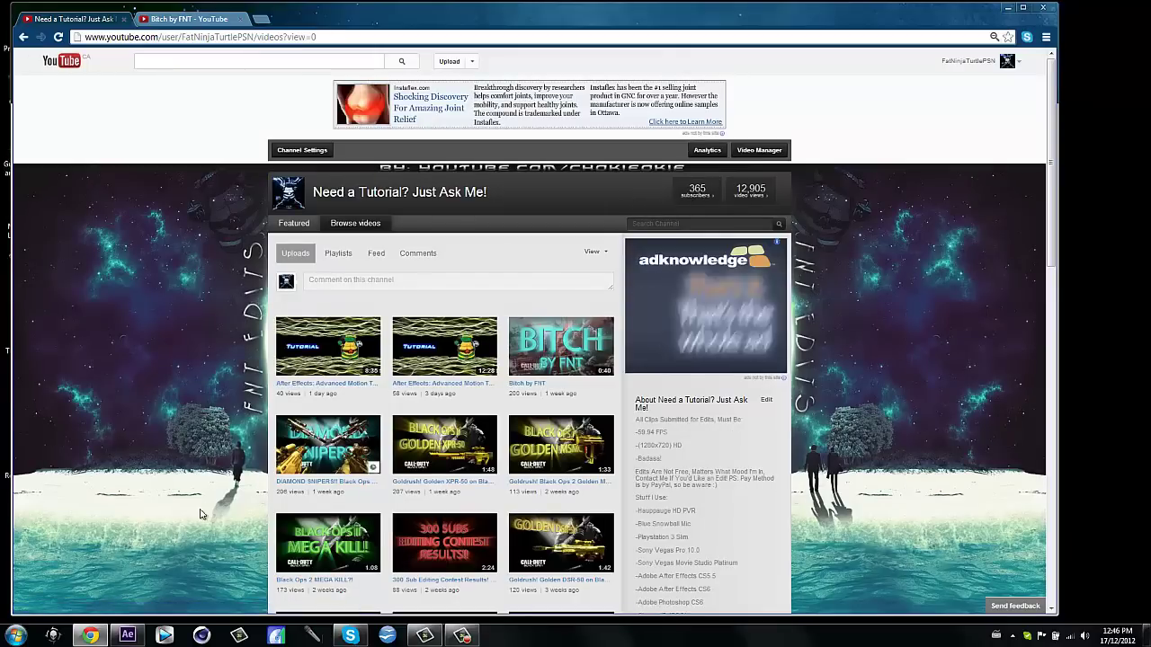
click(90, 636)
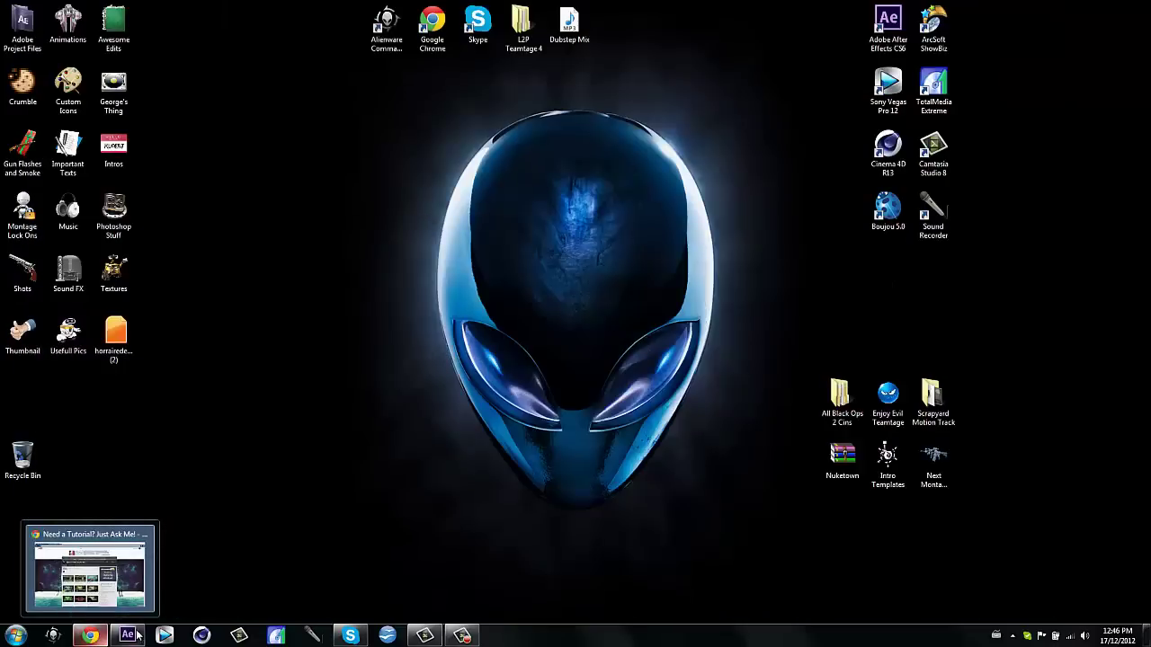
mouse_move(127, 635)
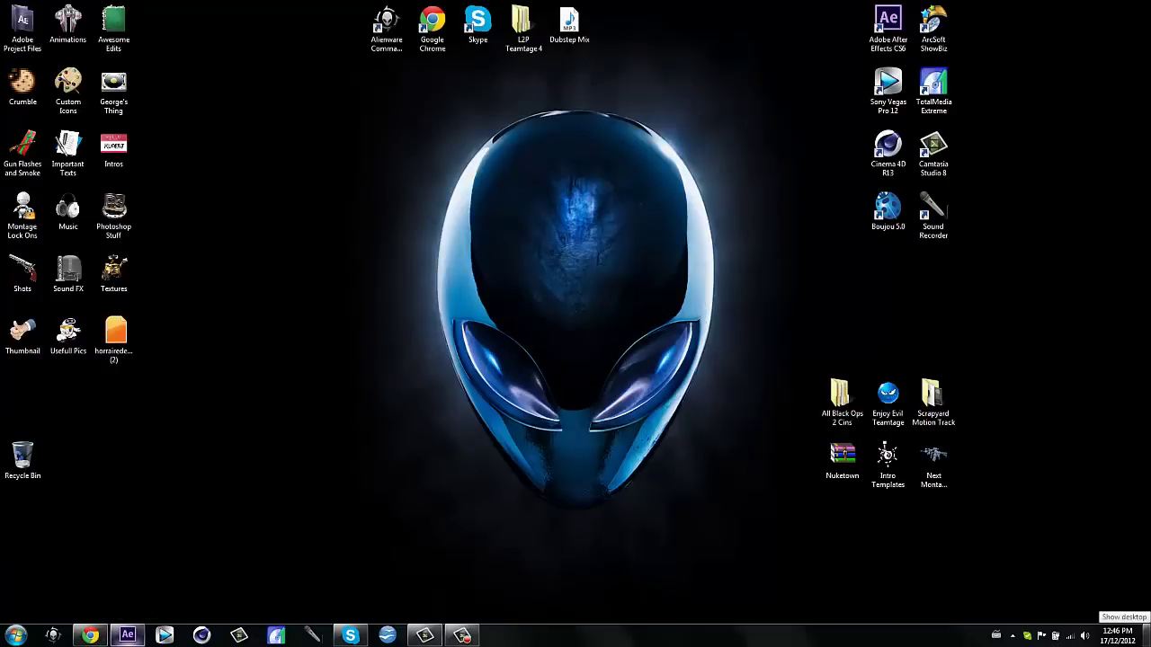
click(430, 633)
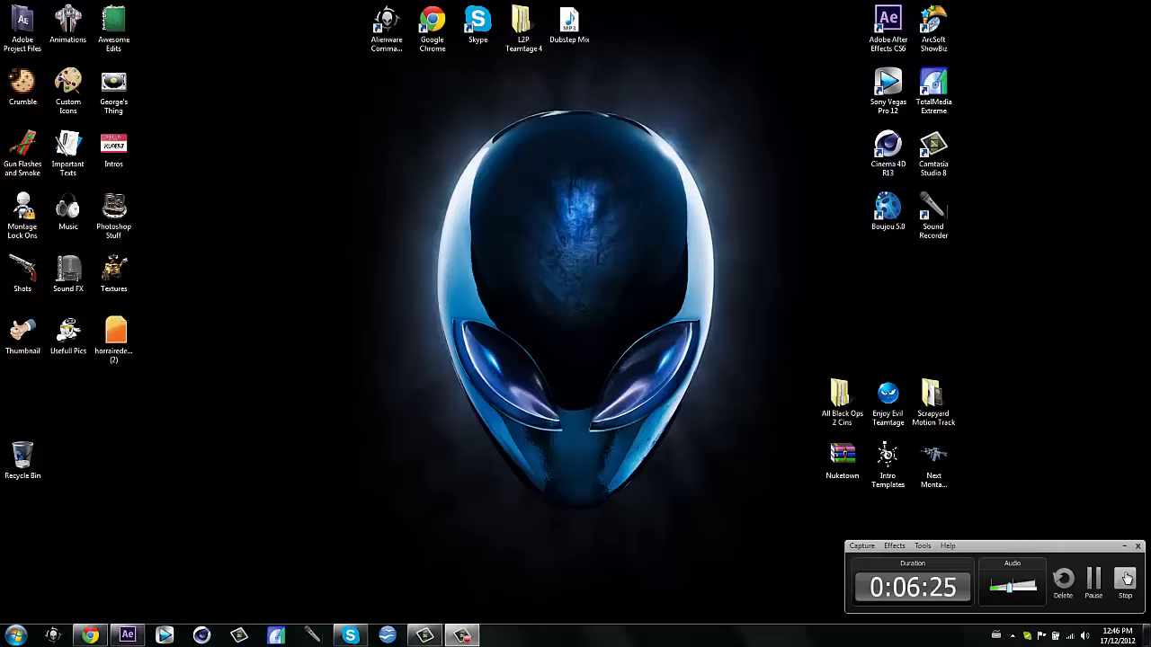